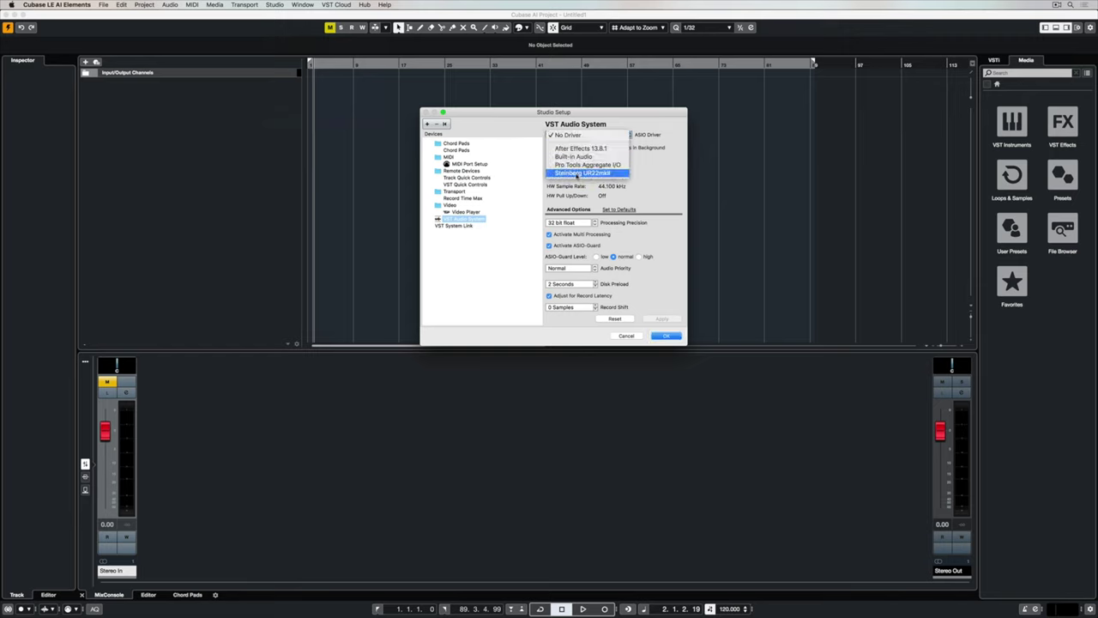
Switch the VST Audio System's ASIO driver to Steinberg UR22mkII.
click(577, 173)
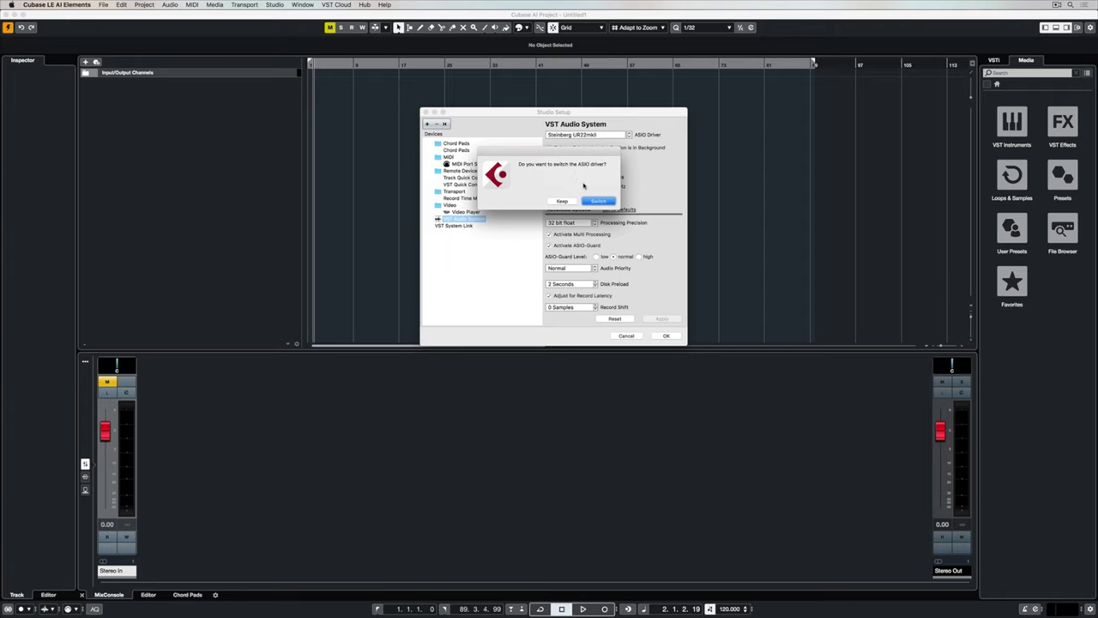
click(601, 201)
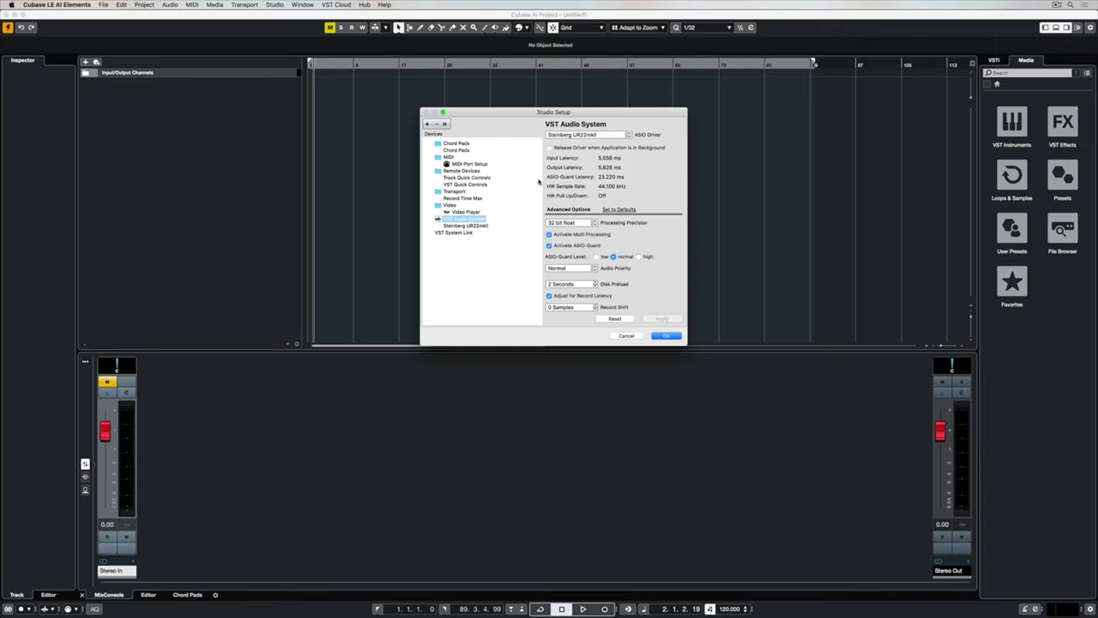
Review the UR22mkII ports and Control Panel buffer of 128 samples, then confirm Studio Setup.
click(464, 226)
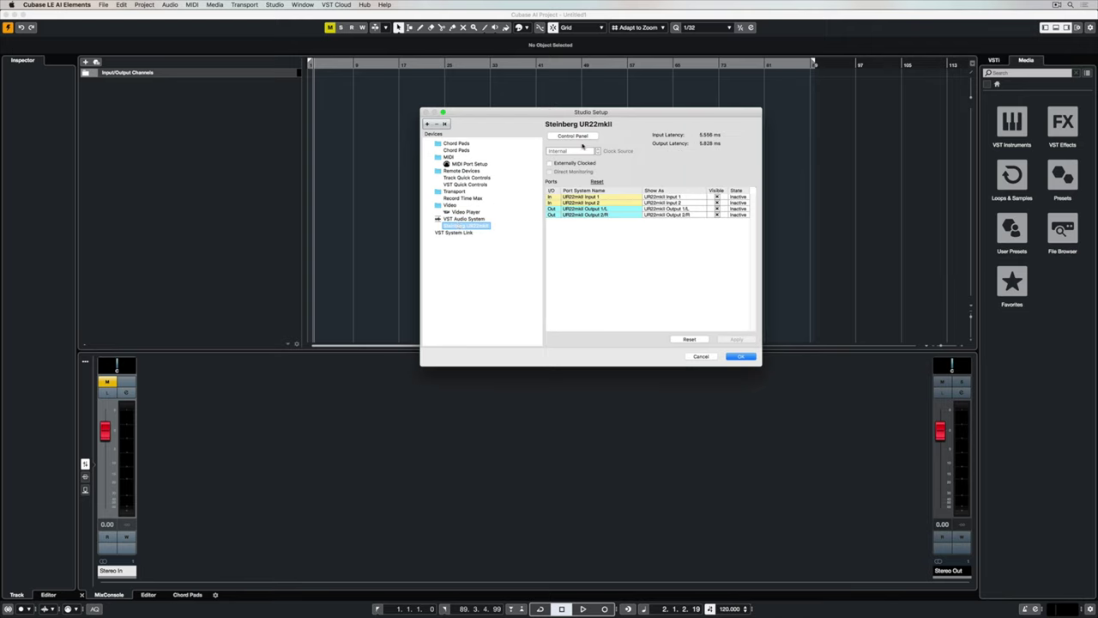
click(583, 137)
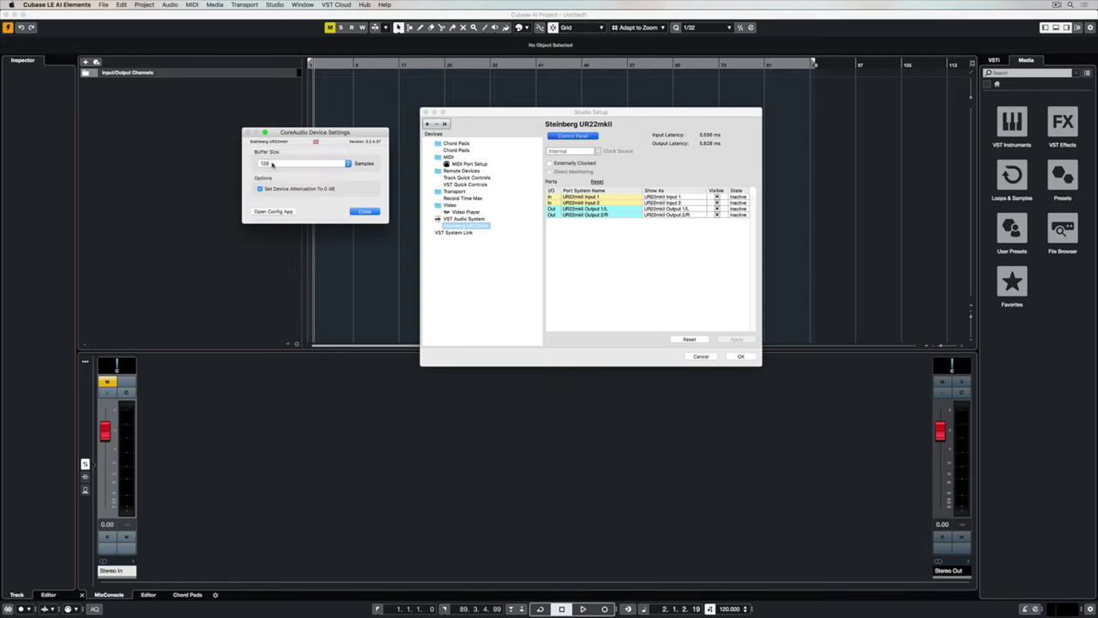
click(365, 211)
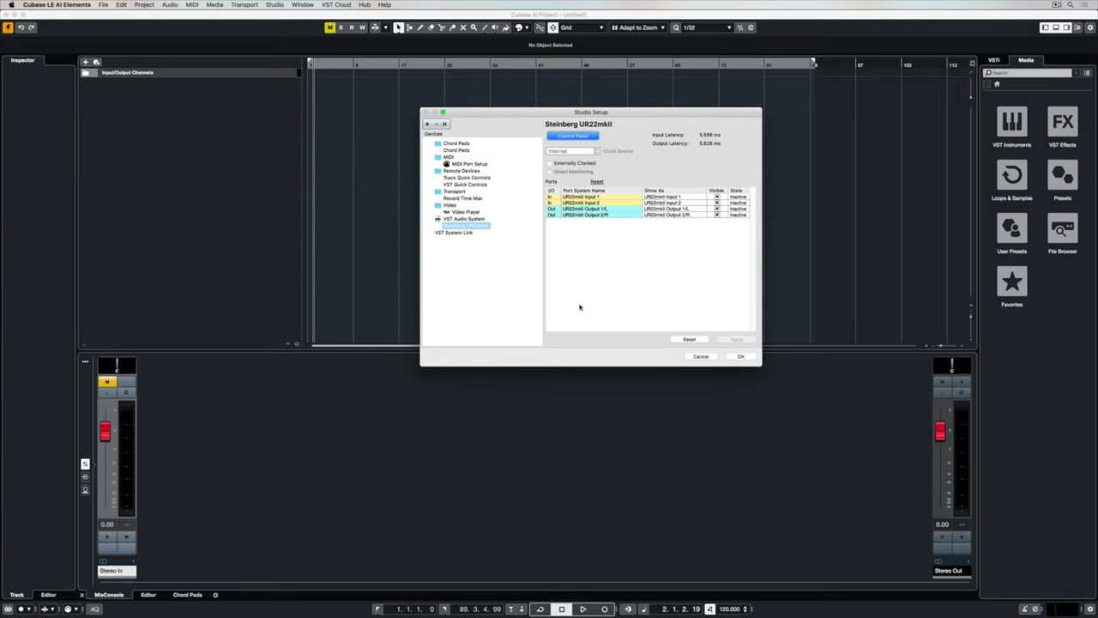
click(741, 358)
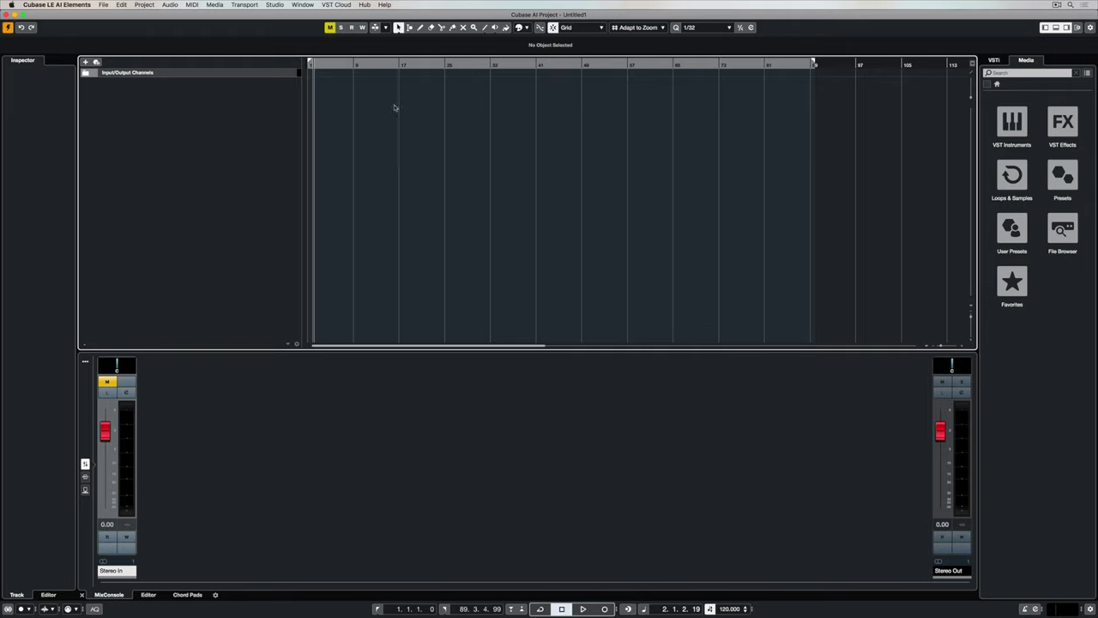
In Audio Connections, set Stereo In's audio device to Steinberg UR22mkII, using Inputs 1 and 2.
click(274, 4)
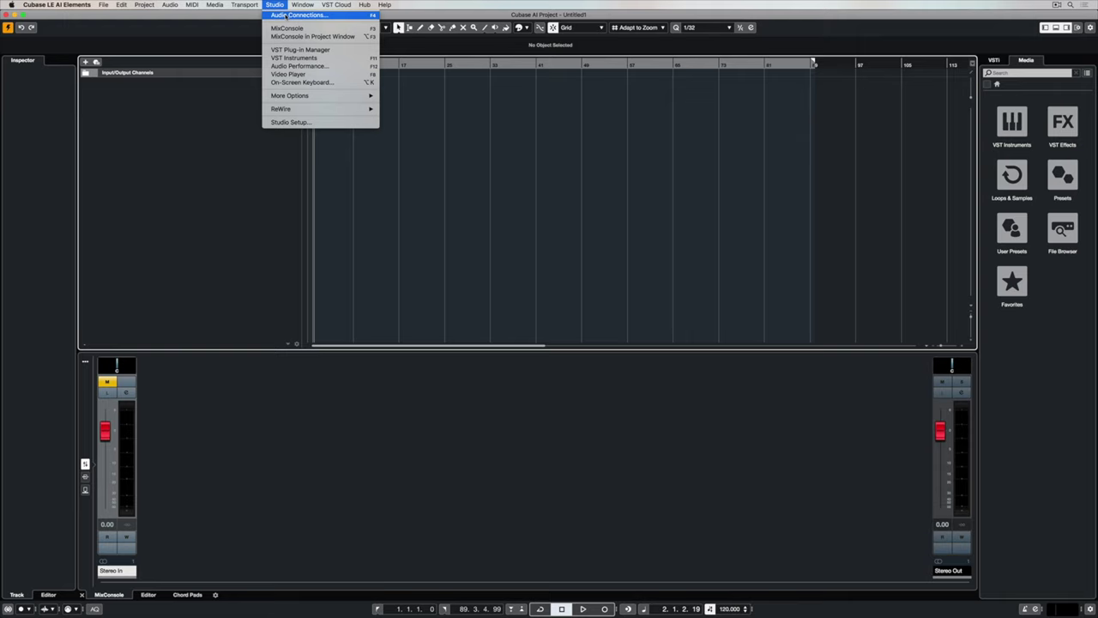
click(286, 16)
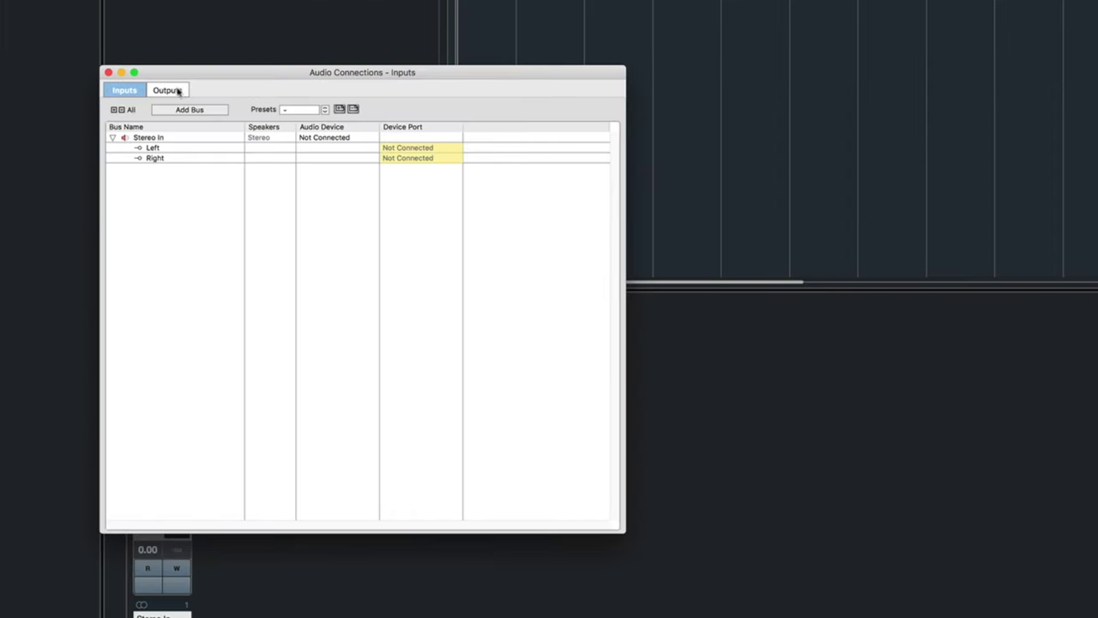
click(179, 91)
click(129, 91)
click(337, 141)
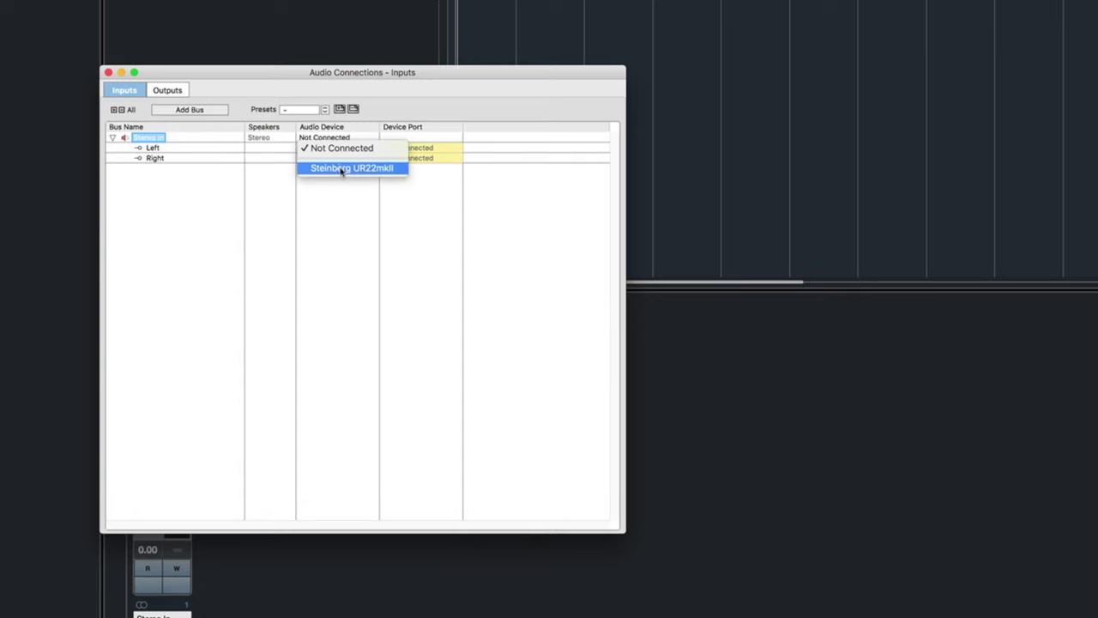
click(341, 169)
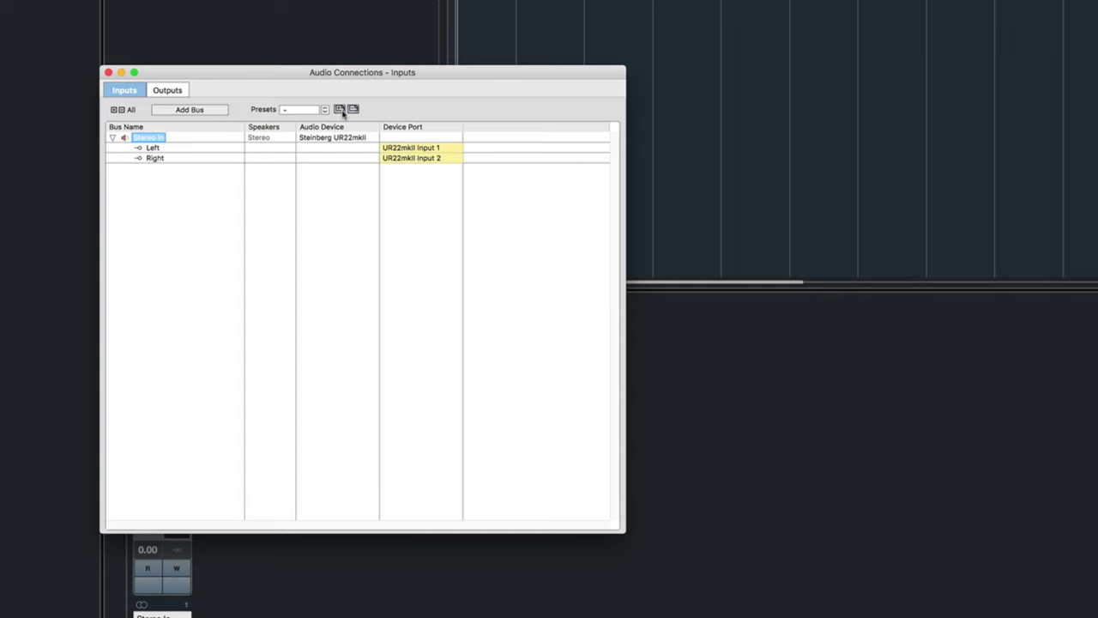
click(325, 109)
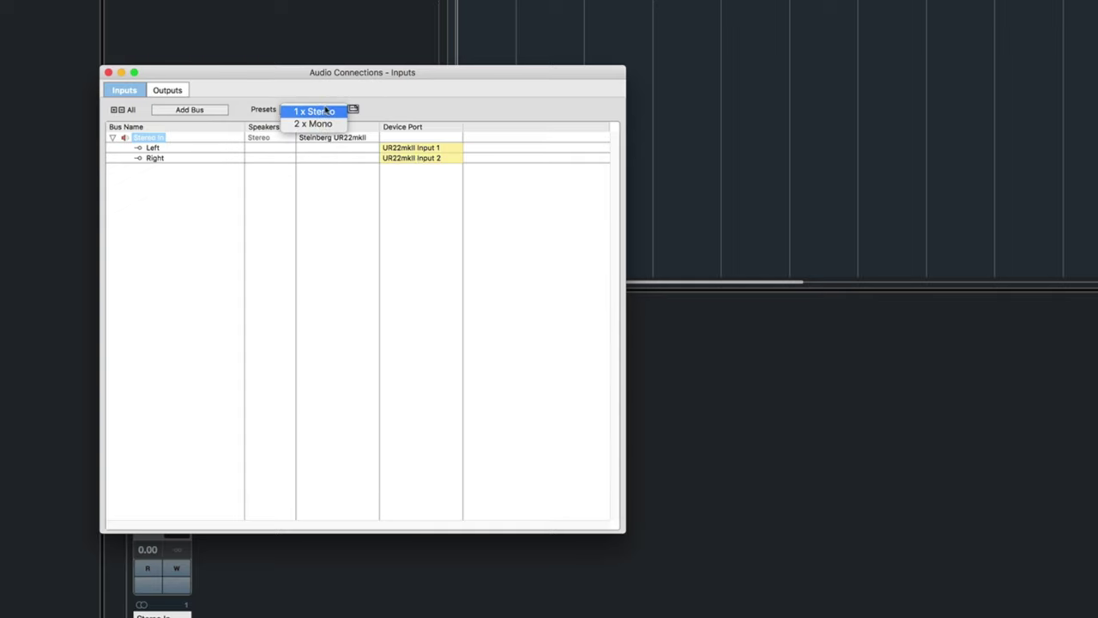
click(169, 89)
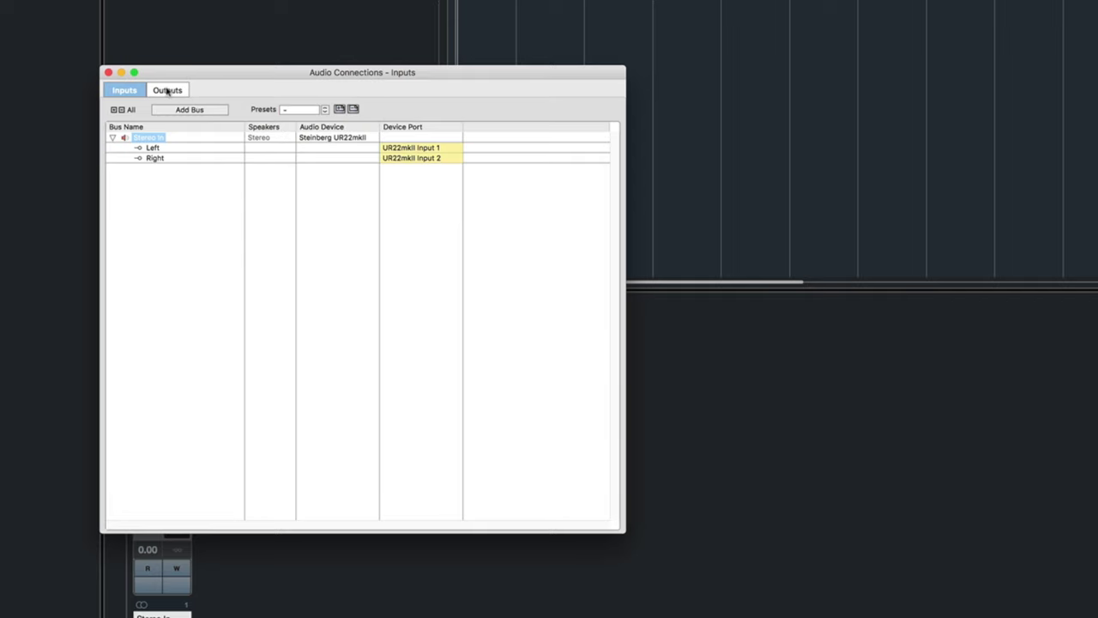
Assign Stereo Out to UR22mkII Outputs 1/L and 2/R and close Audio Connections.
click(167, 91)
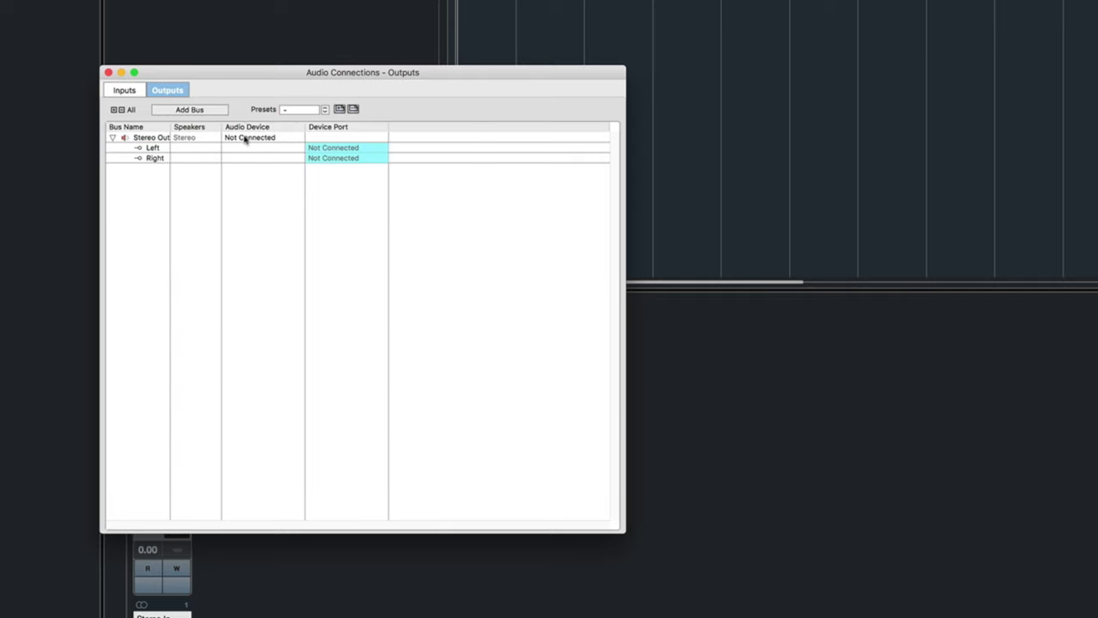
click(258, 139)
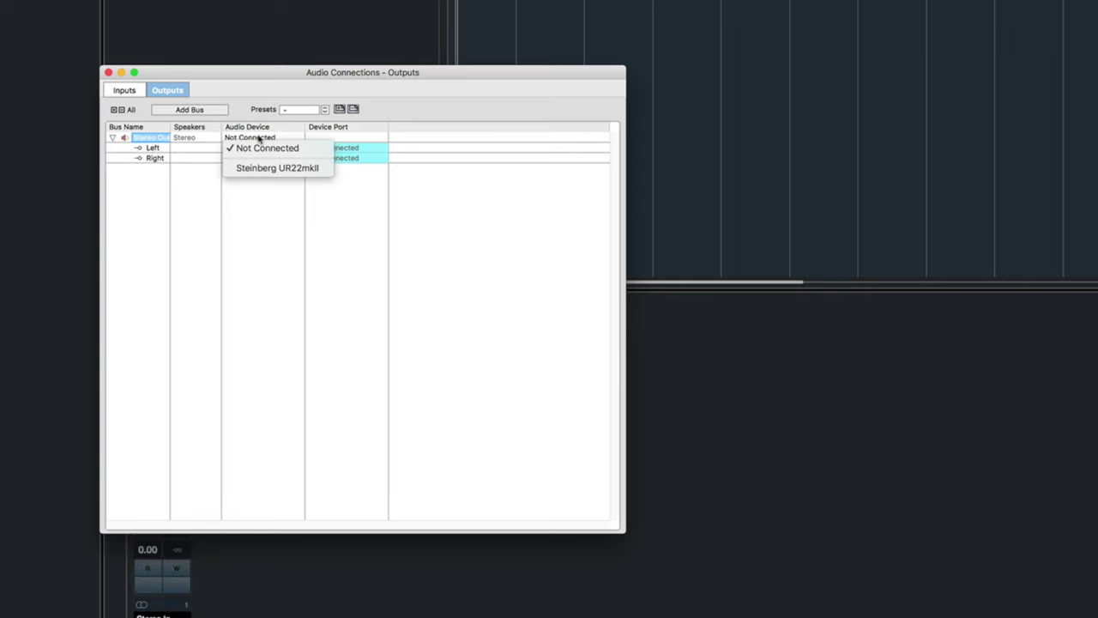
click(273, 170)
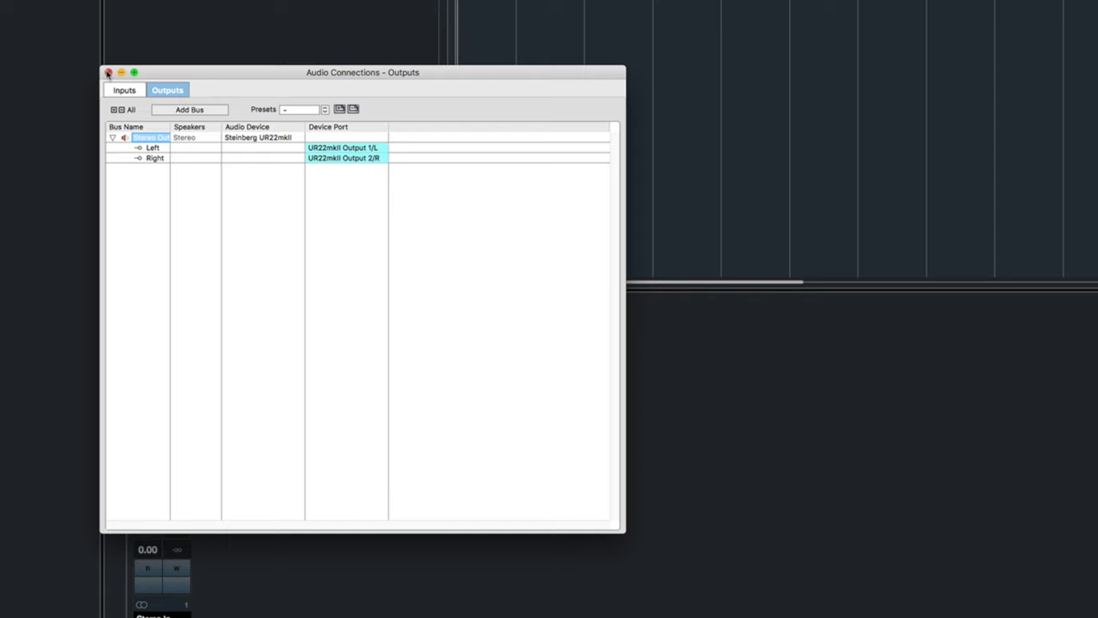
click(107, 73)
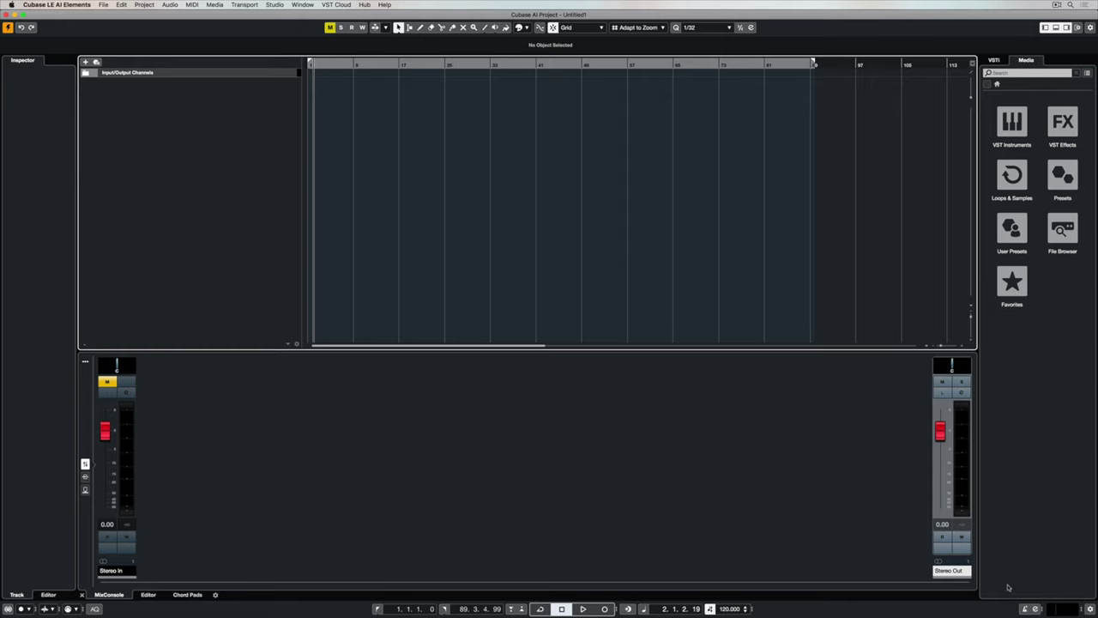
Preview the Hip Hop Vault 'Boombap - Drum Break 05_82bpm' loop to confirm output reaches the interface.
key(space)
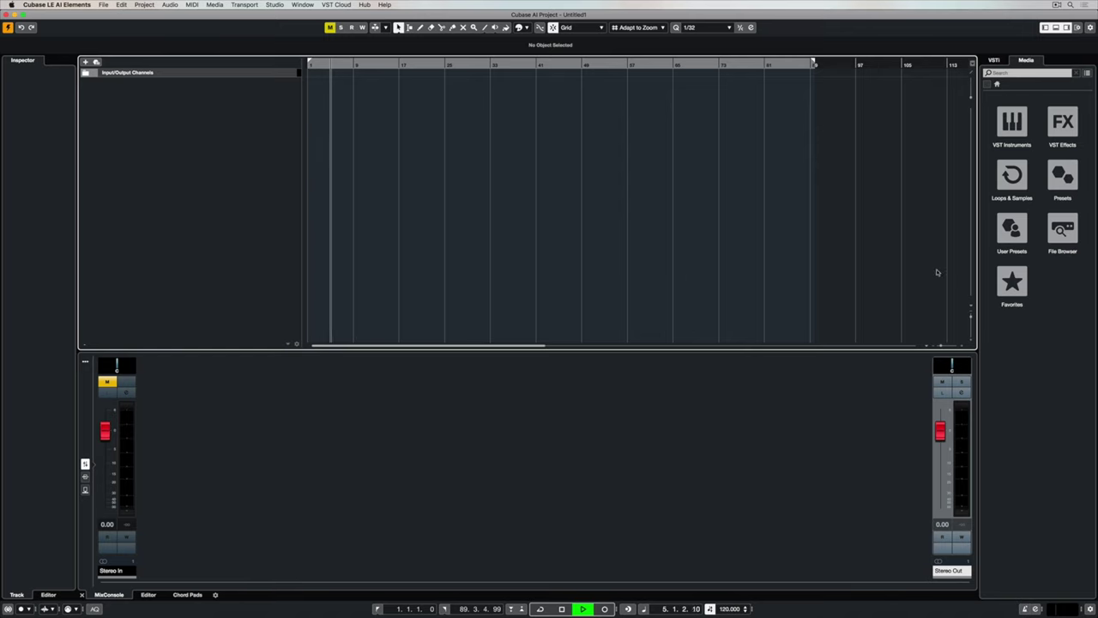
click(1012, 180)
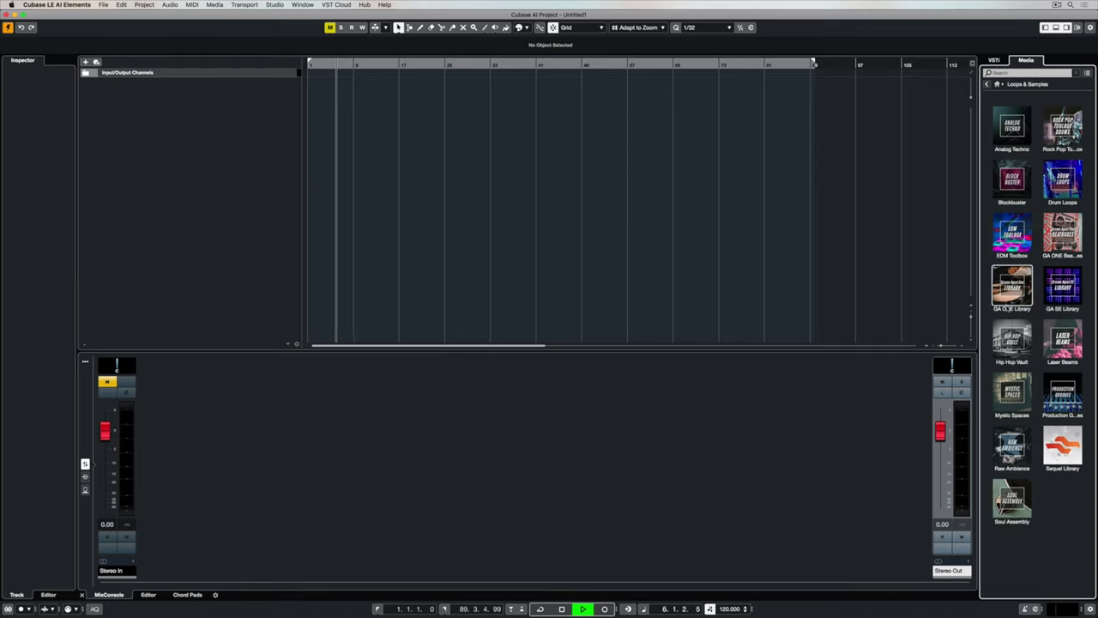
click(1012, 339)
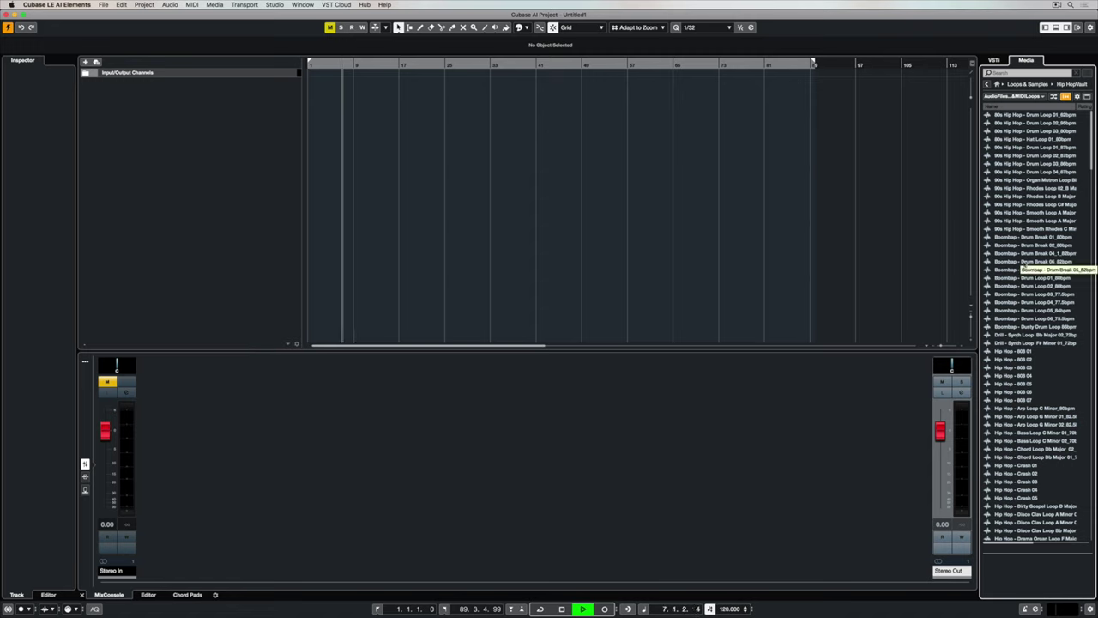
click(1024, 262)
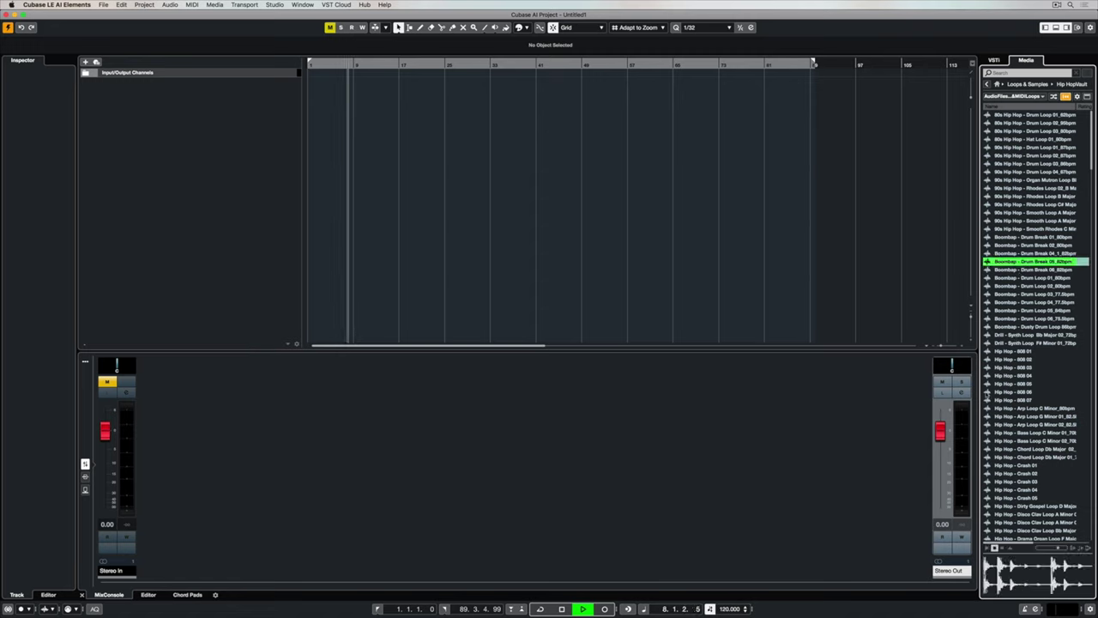
click(987, 547)
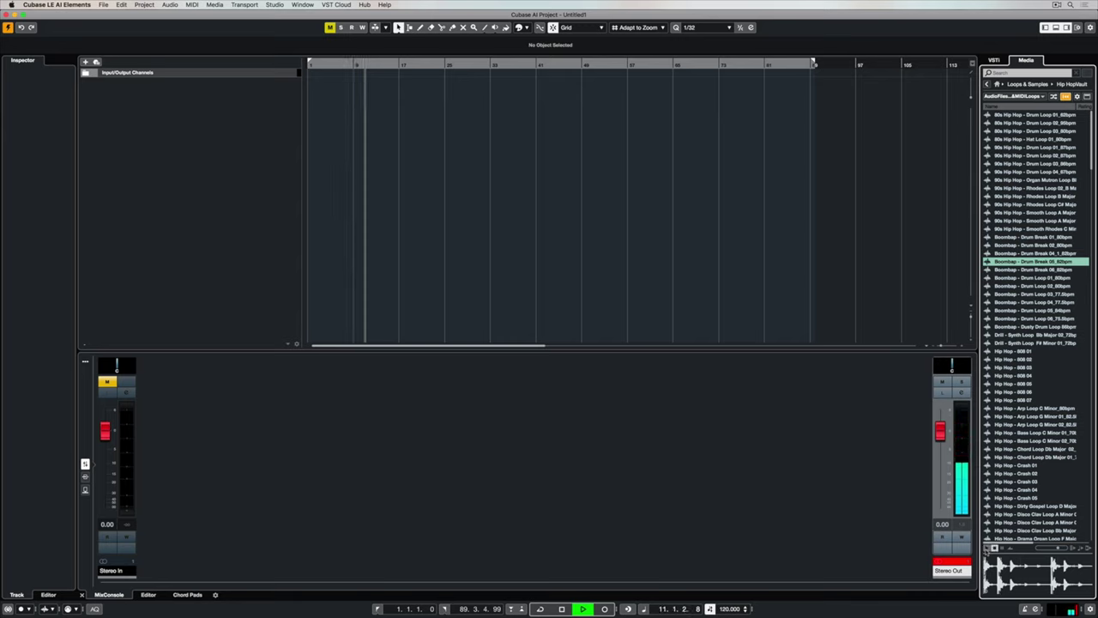
click(951, 562)
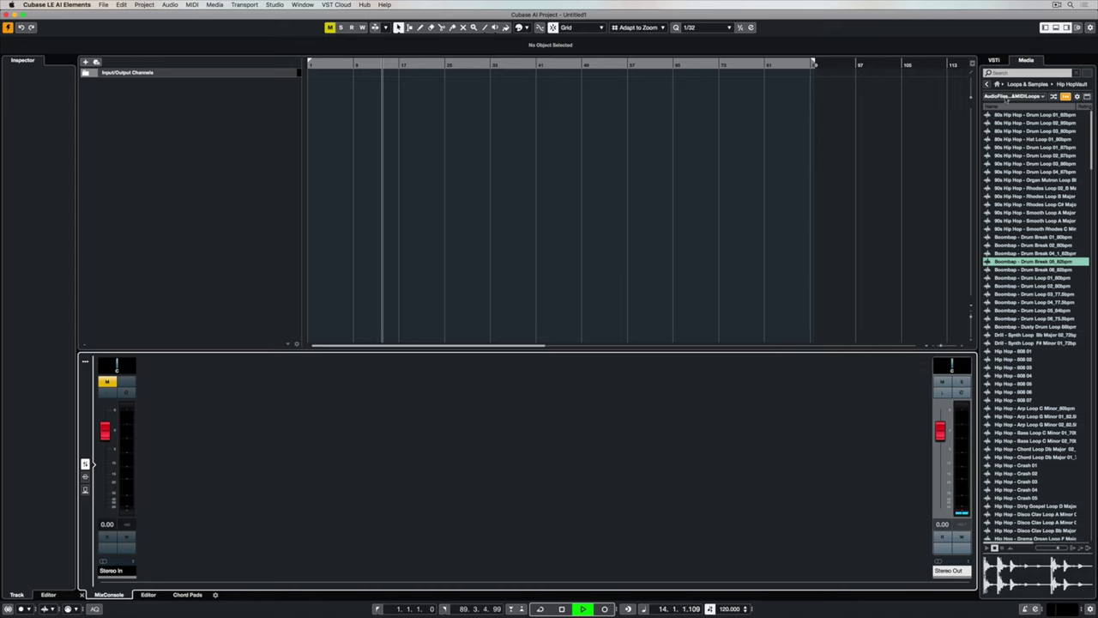
click(996, 84)
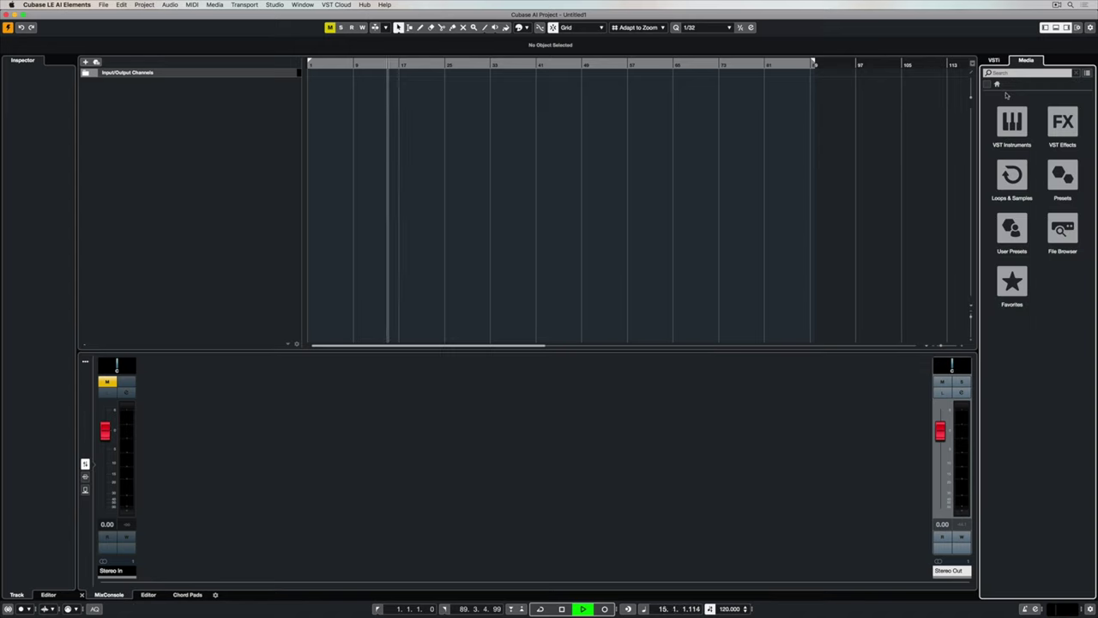
click(536, 112)
Stop playback and add a mono audio track named 'LEAD VOCAL'.
key(space)
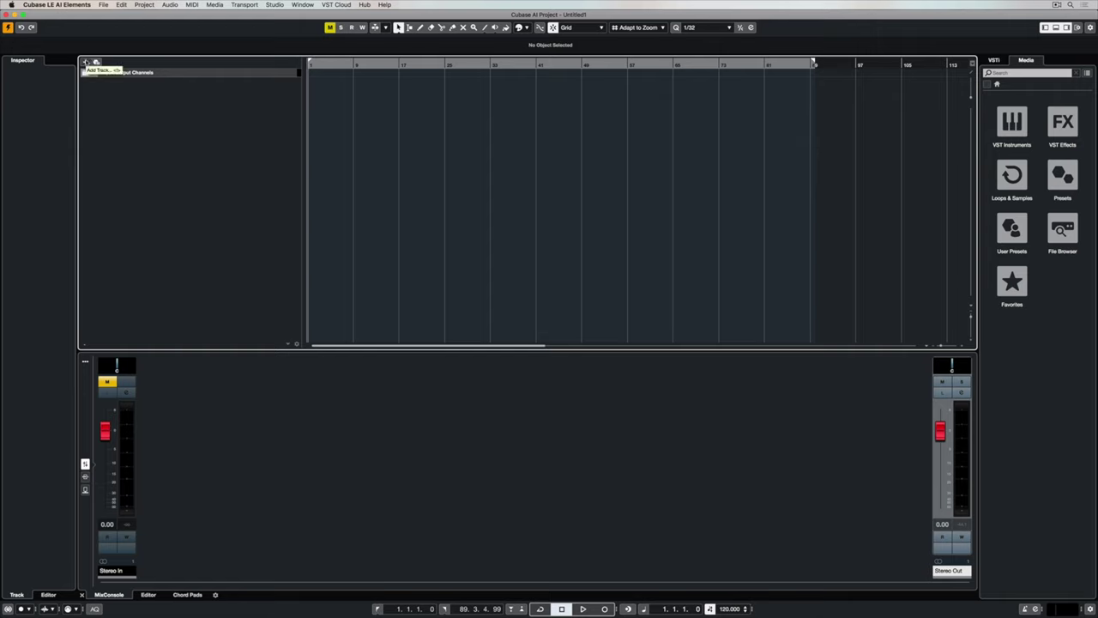
click(85, 62)
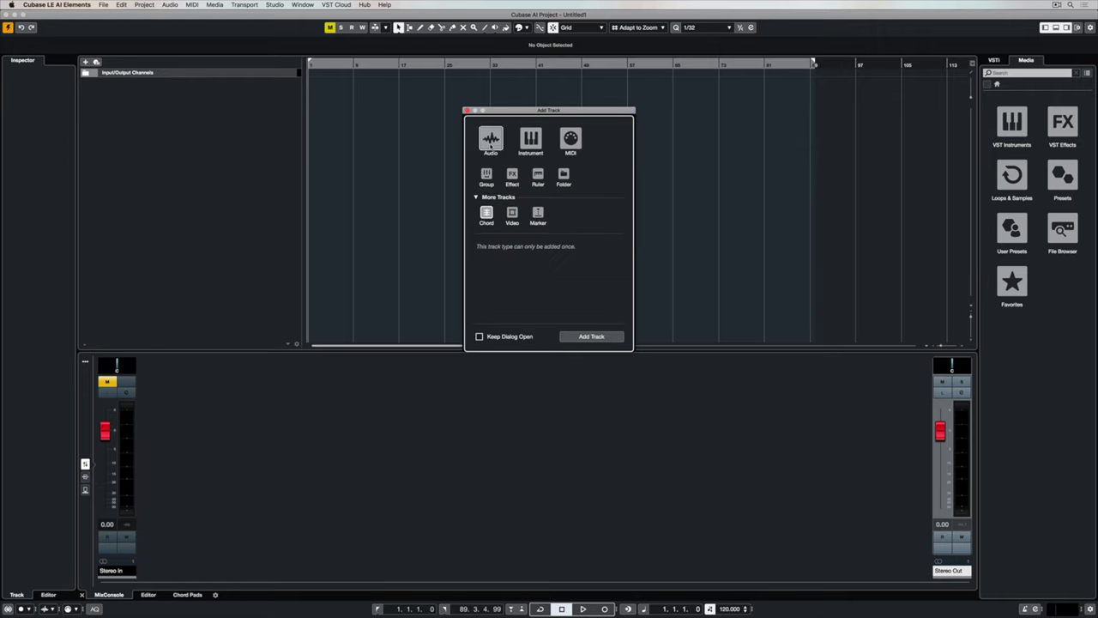
click(491, 139)
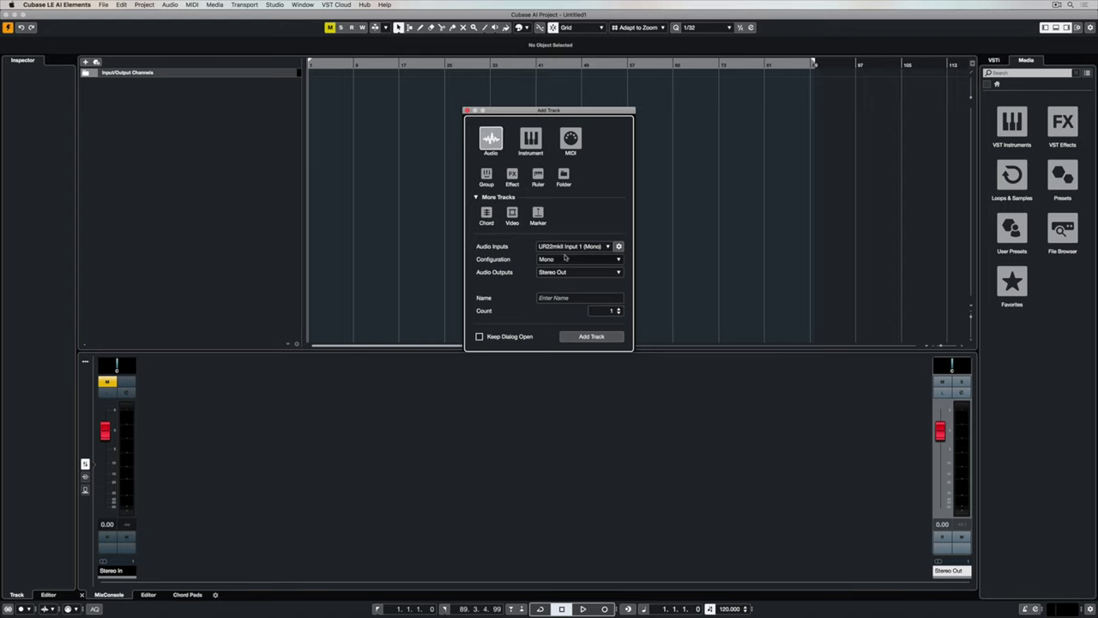
click(566, 299)
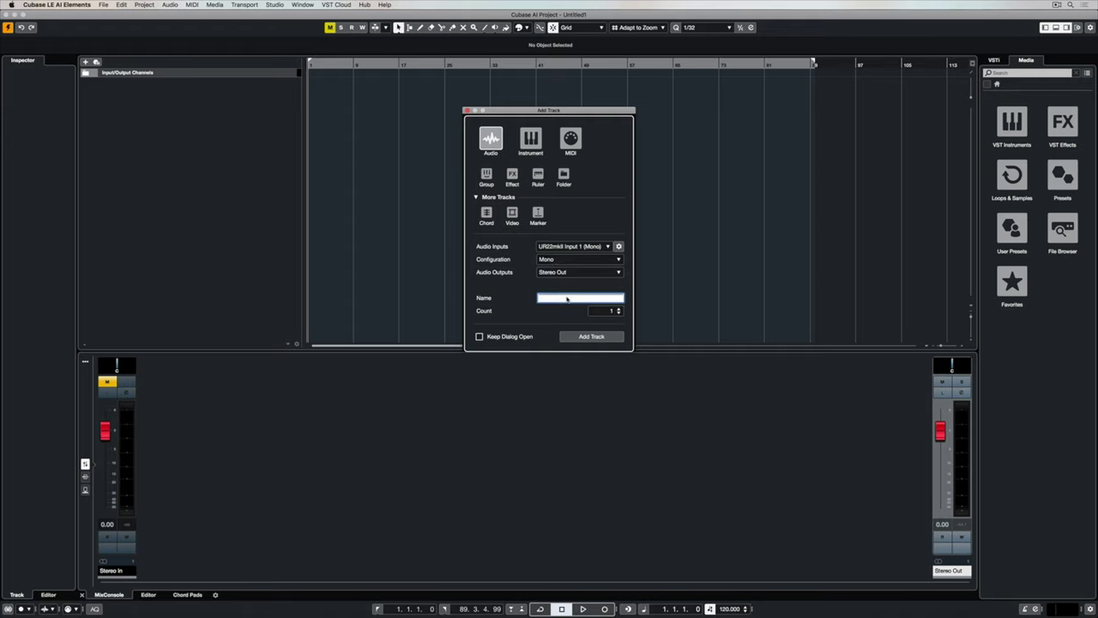
text(LEAD)
key(Return)
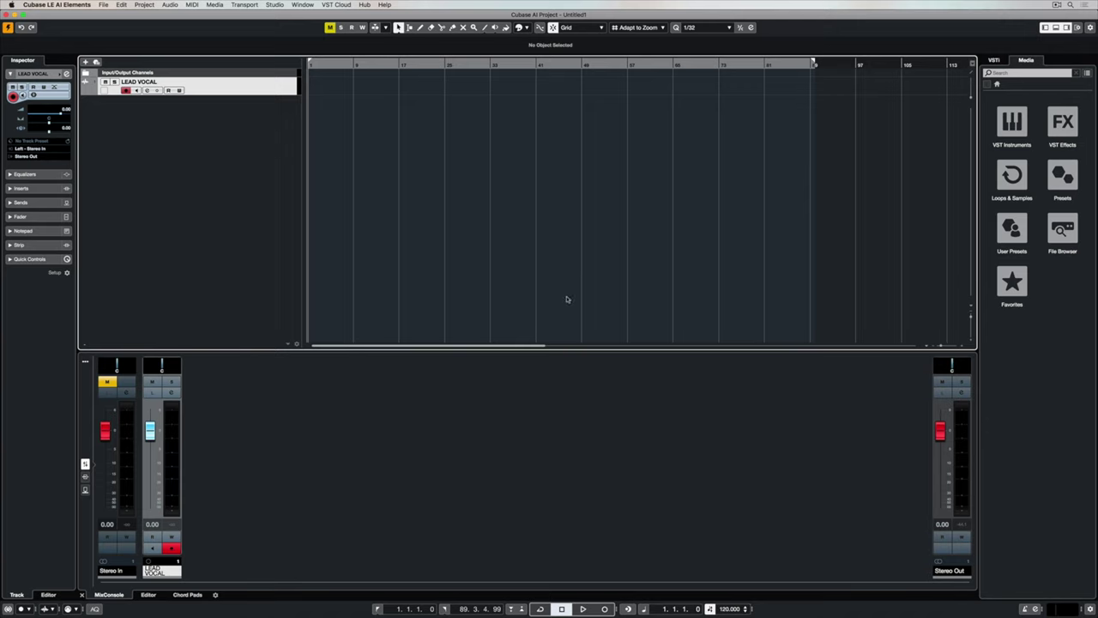
Confirm LEAD VOCAL's input and output routing, unmute Stereo In, and enable track monitoring.
click(32, 148)
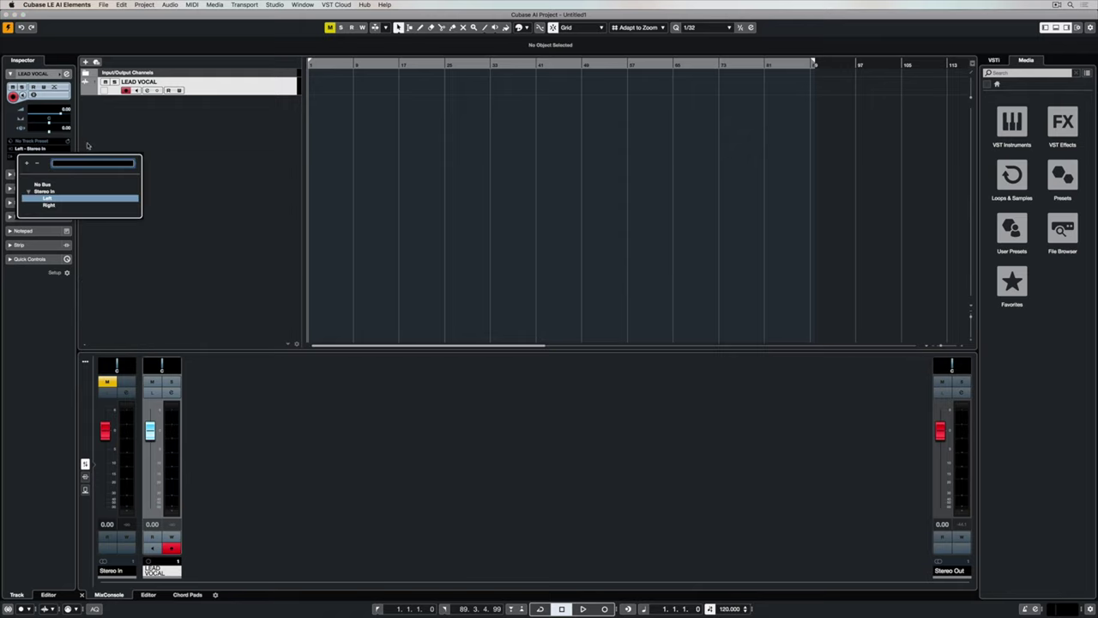
click(120, 139)
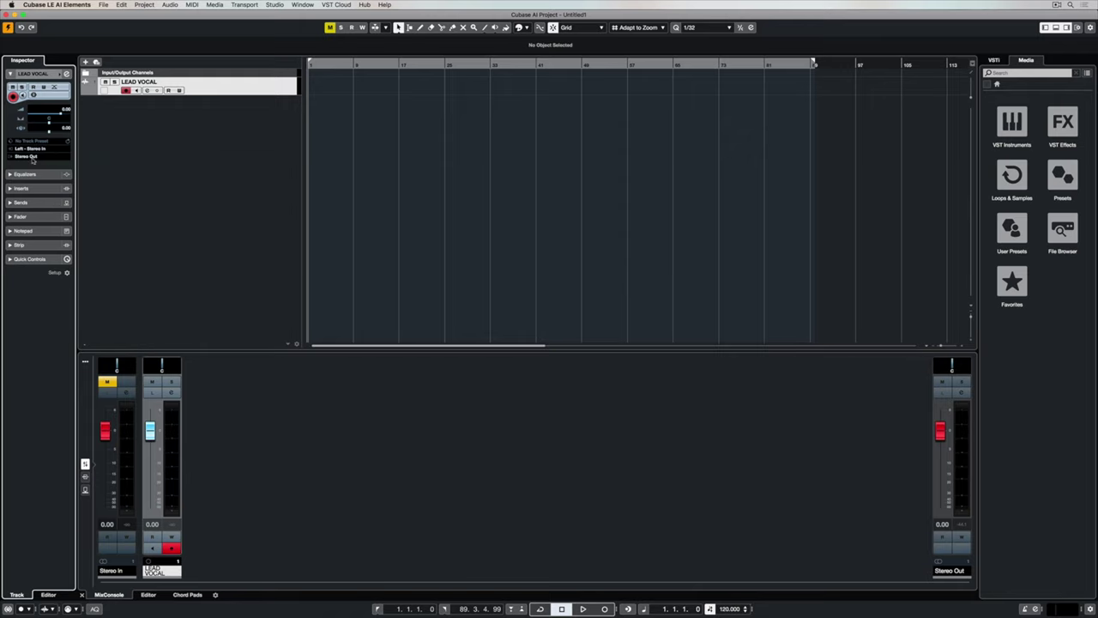
click(31, 157)
click(162, 130)
click(107, 383)
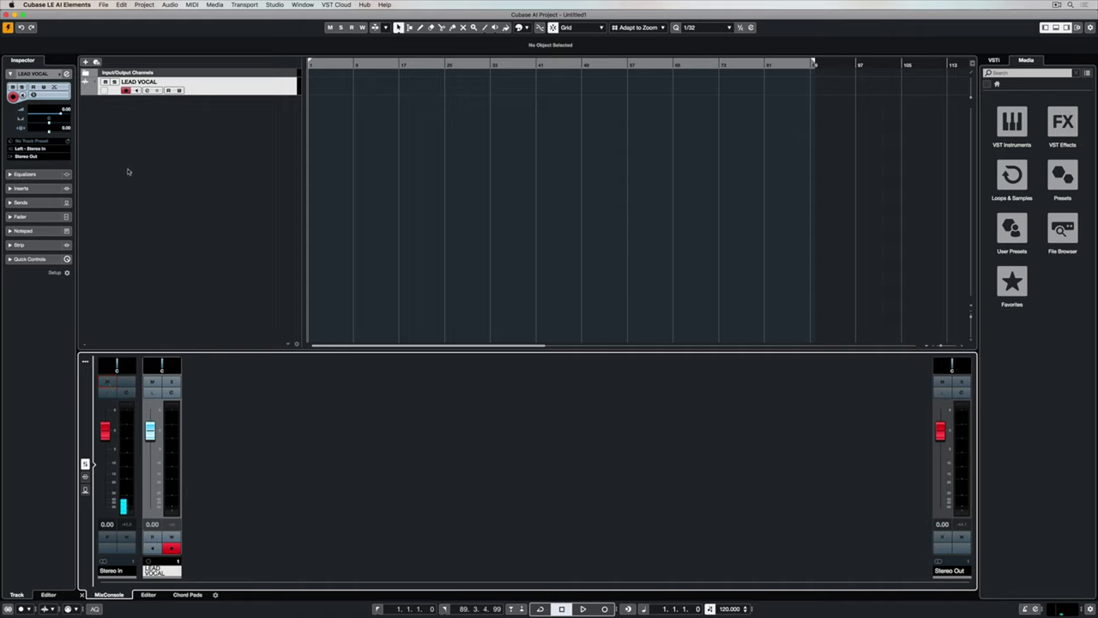
click(136, 91)
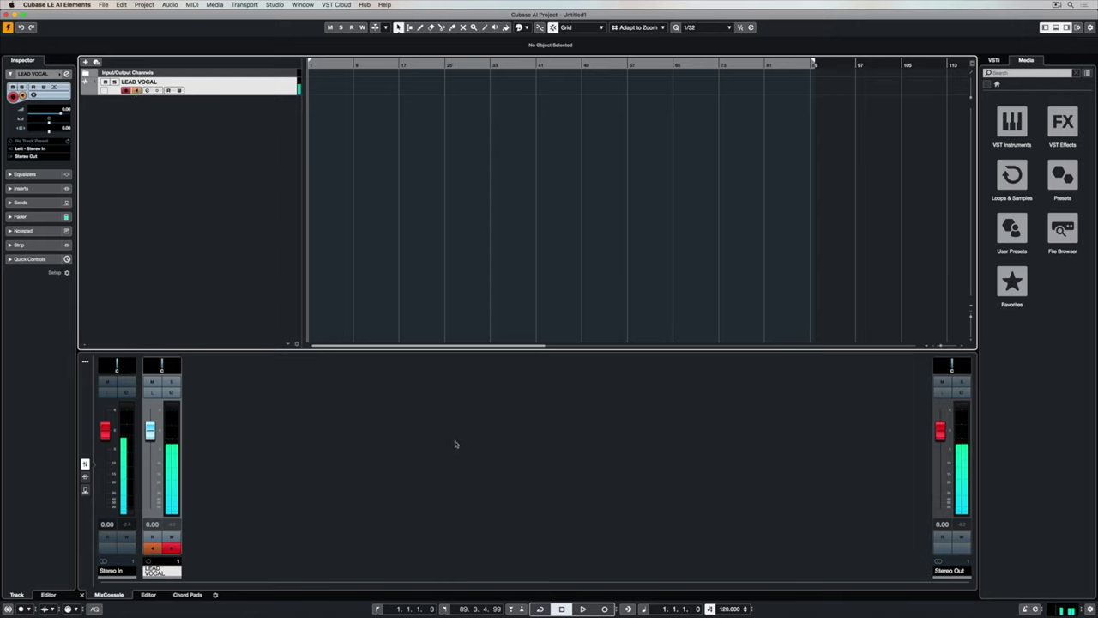
Record and delete the LEAD VOCAL_01 test take, disarm the track, and open Spotlight.
click(606, 610)
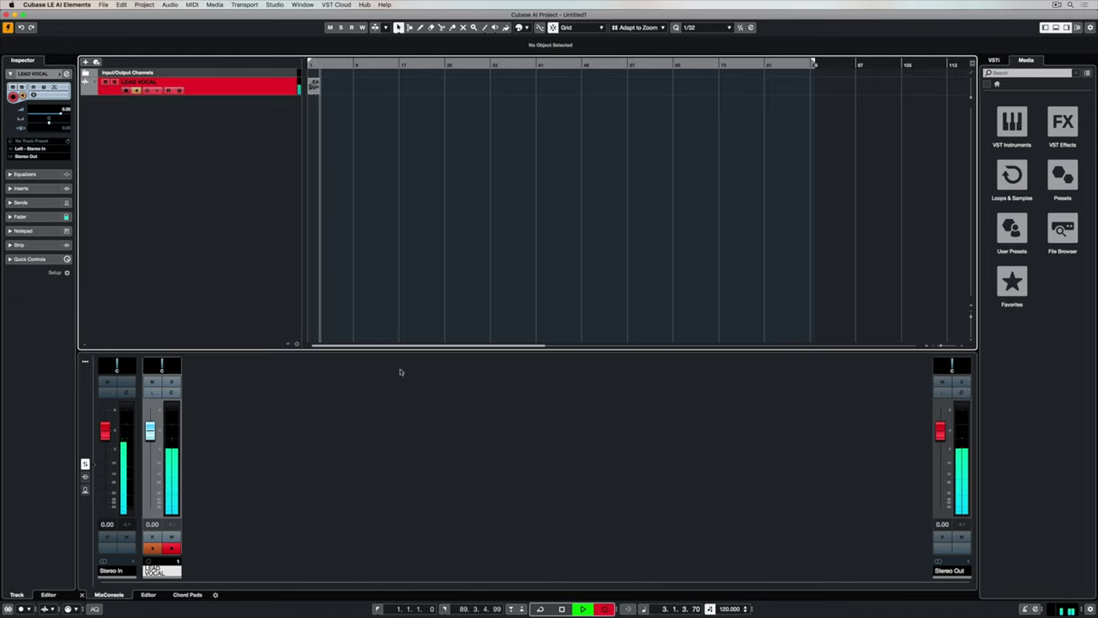
key(space)
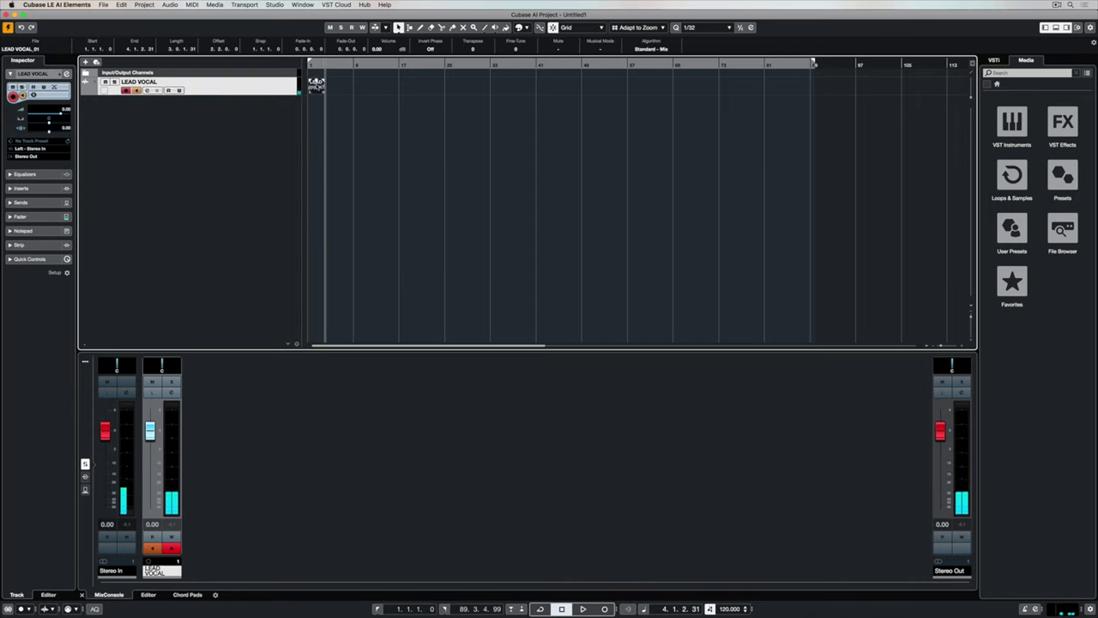
key(Delete)
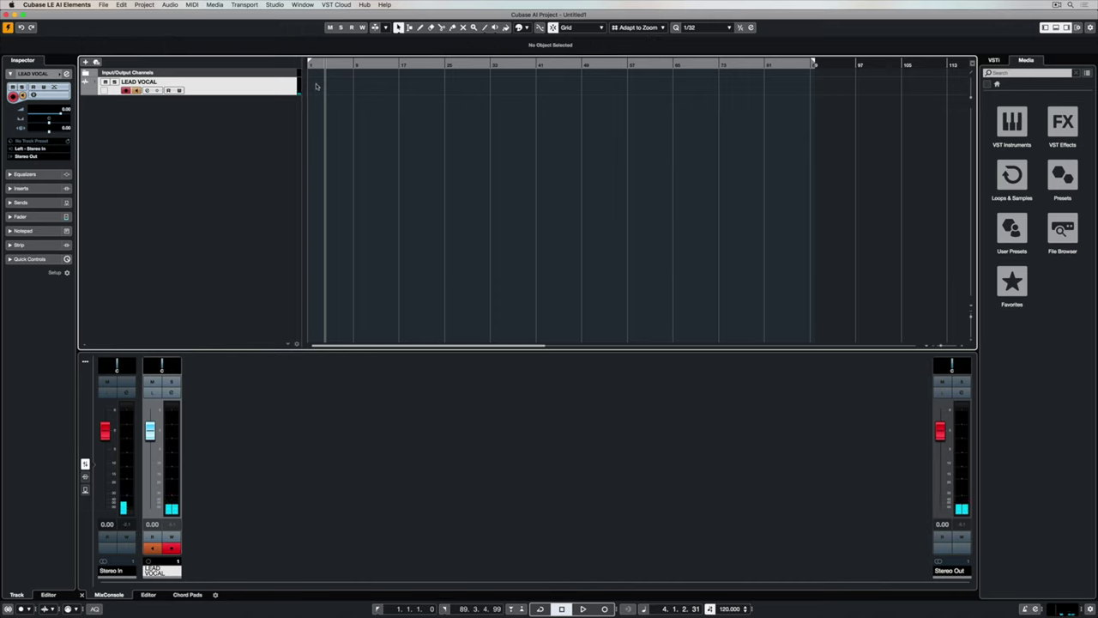
key(Home)
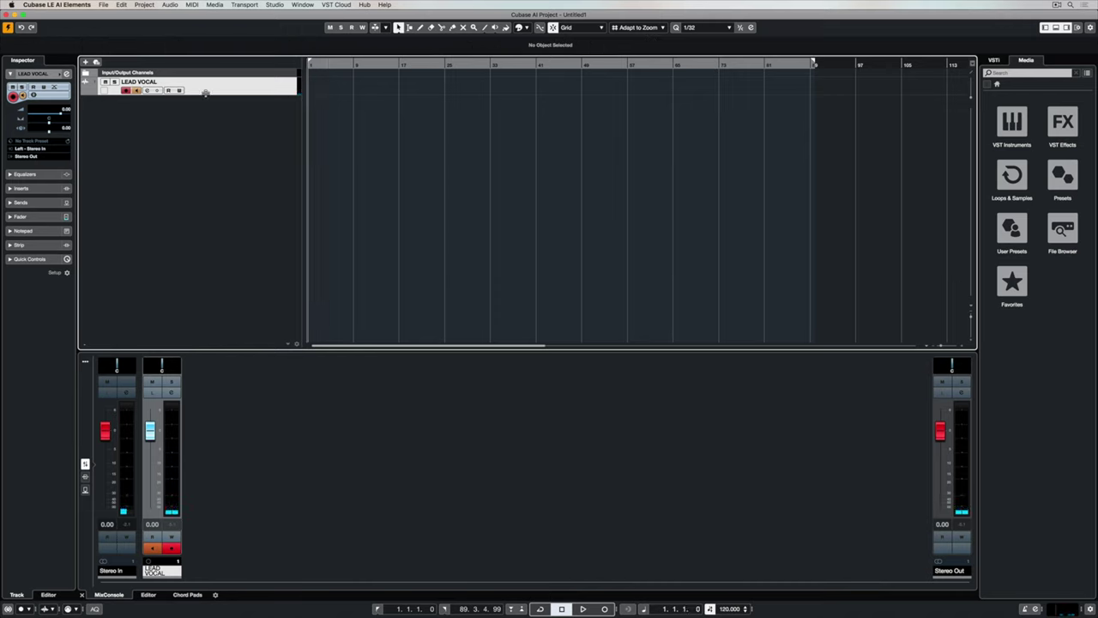
click(135, 90)
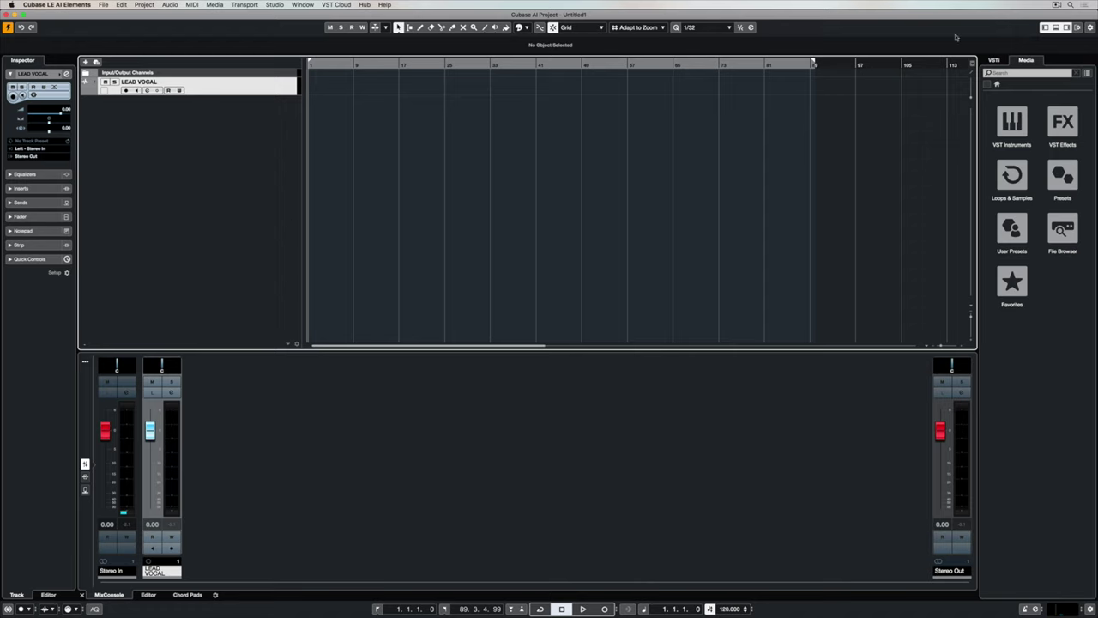
click(1069, 5)
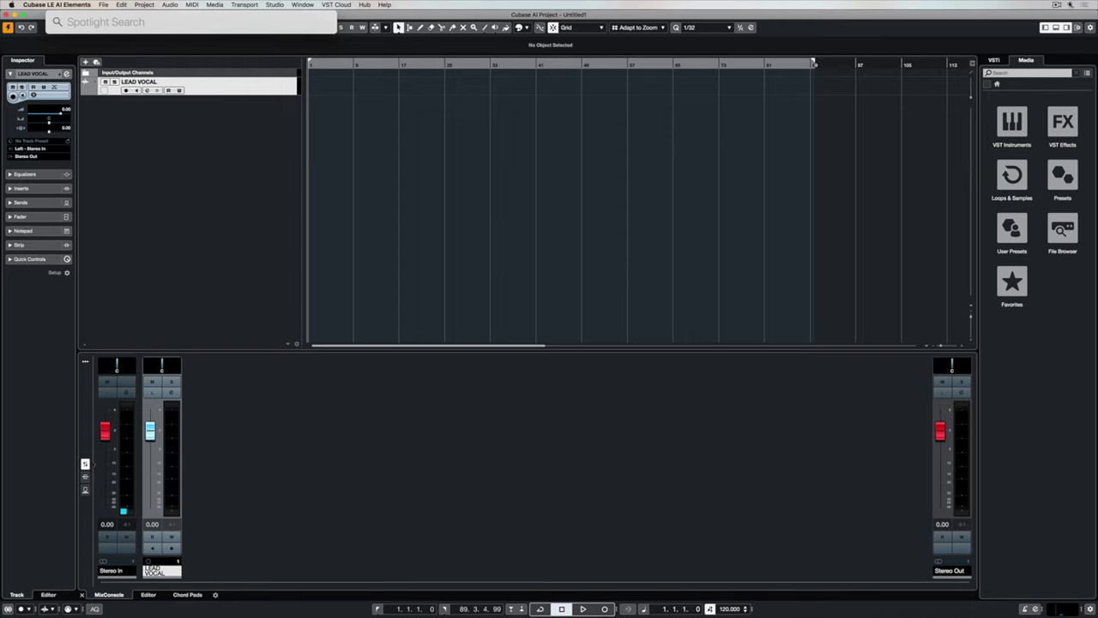
Launch Audio MIDI Setup, inspect MIDI Studio's configuration, then close MIDI Studio and Audio Devices.
text(audio MIDI Setup)
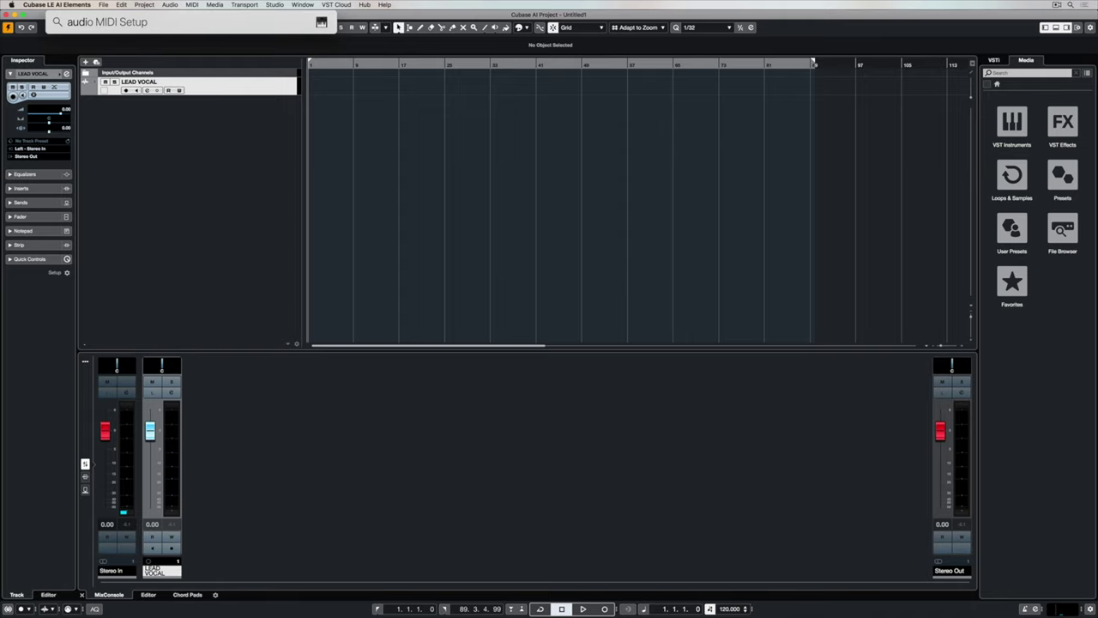
key(Return)
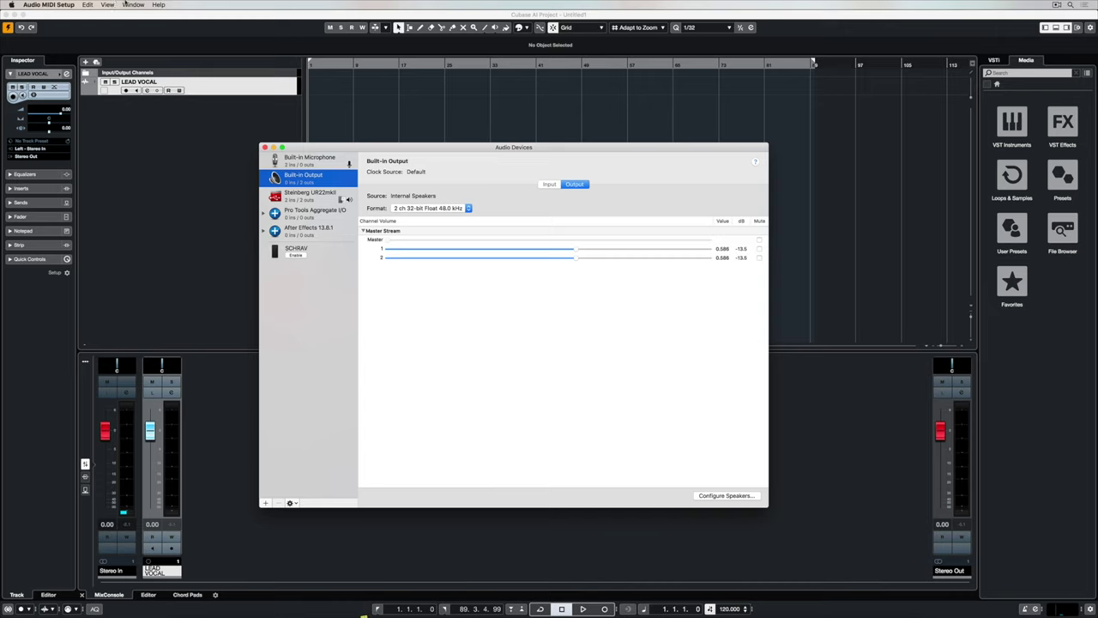
click(133, 4)
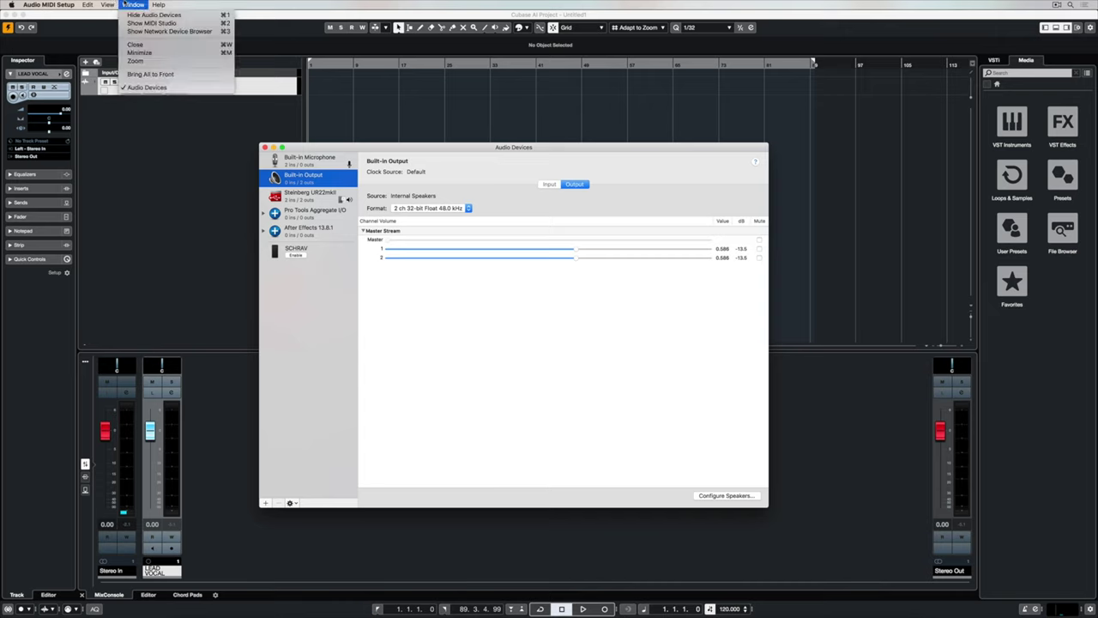
click(144, 22)
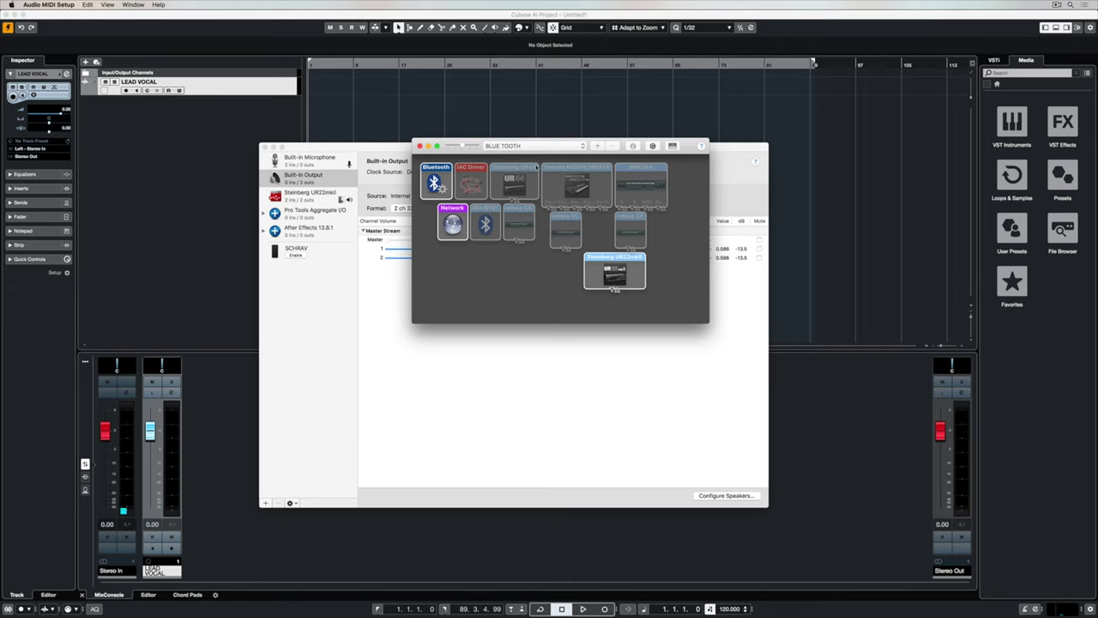
click(530, 150)
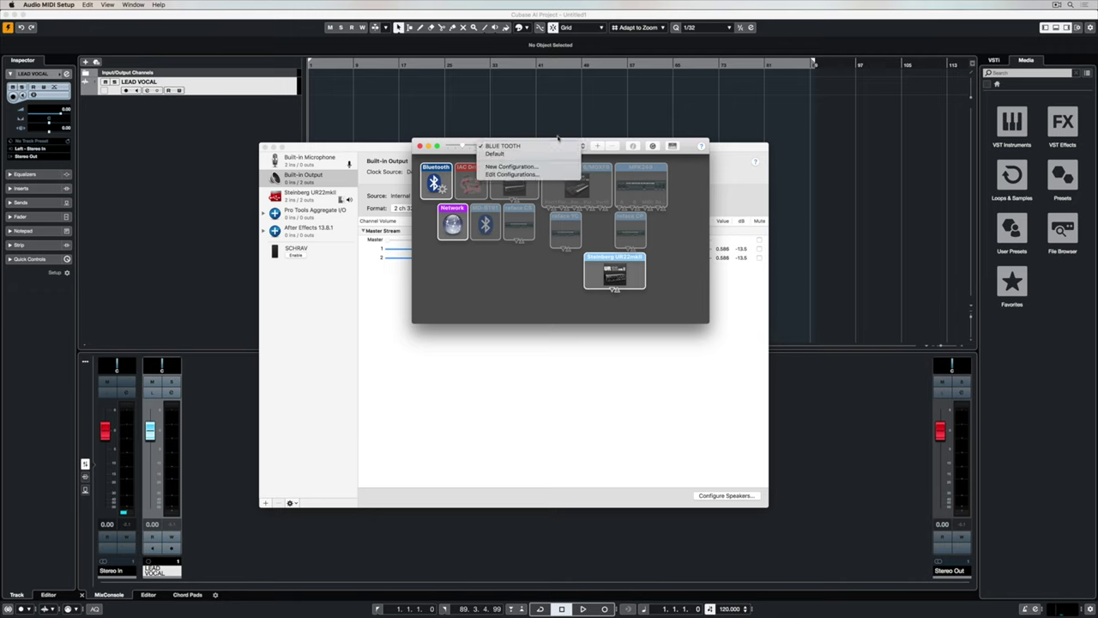
click(592, 151)
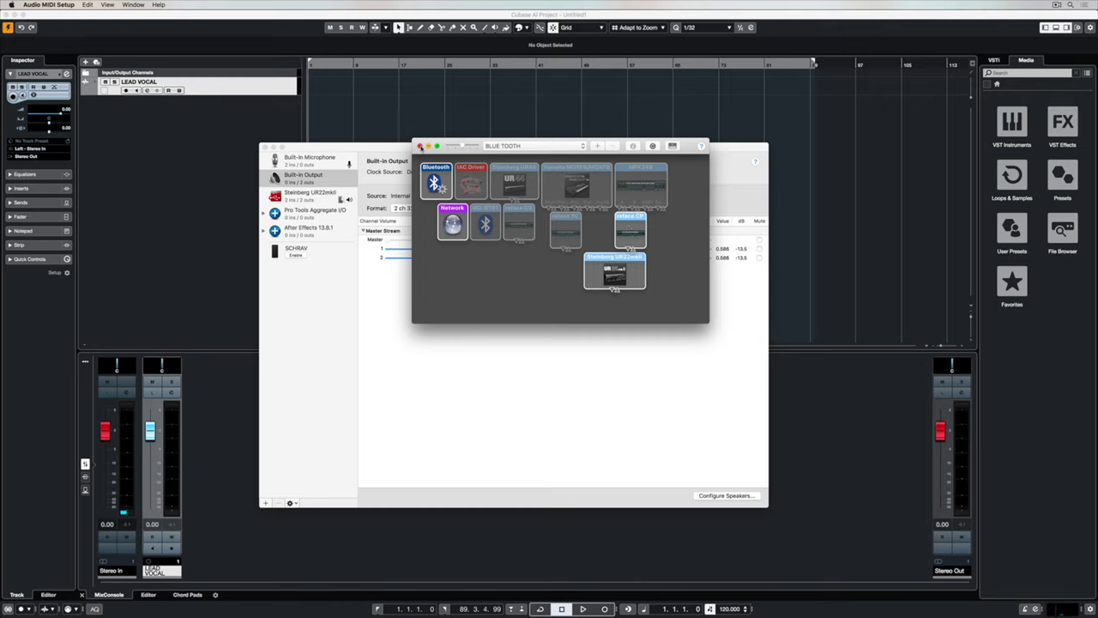
click(410, 148)
click(265, 148)
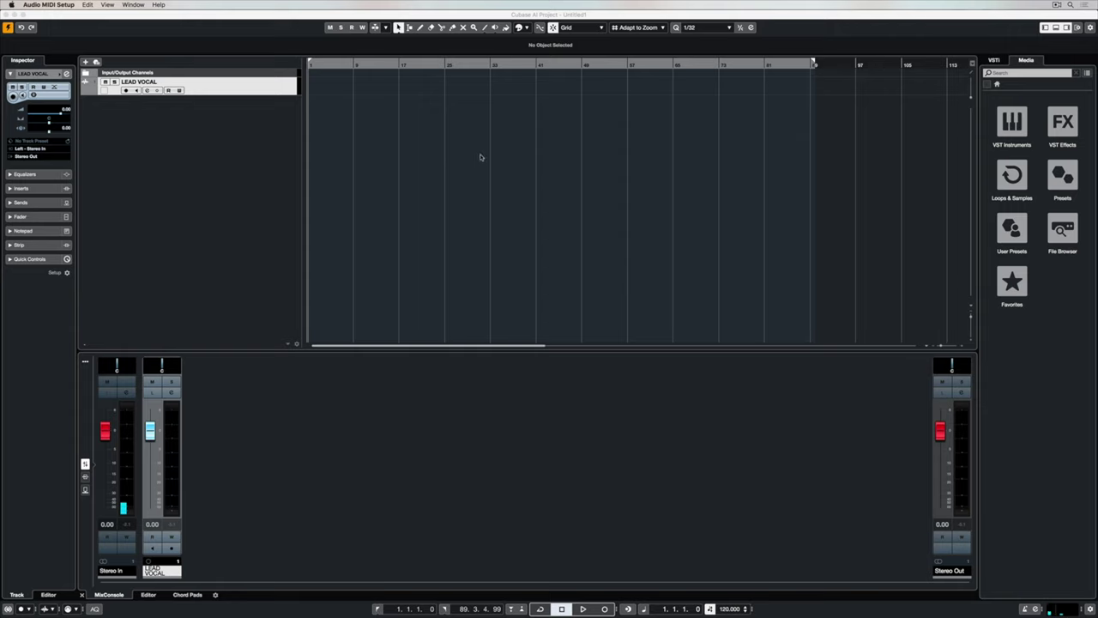
click(132, 30)
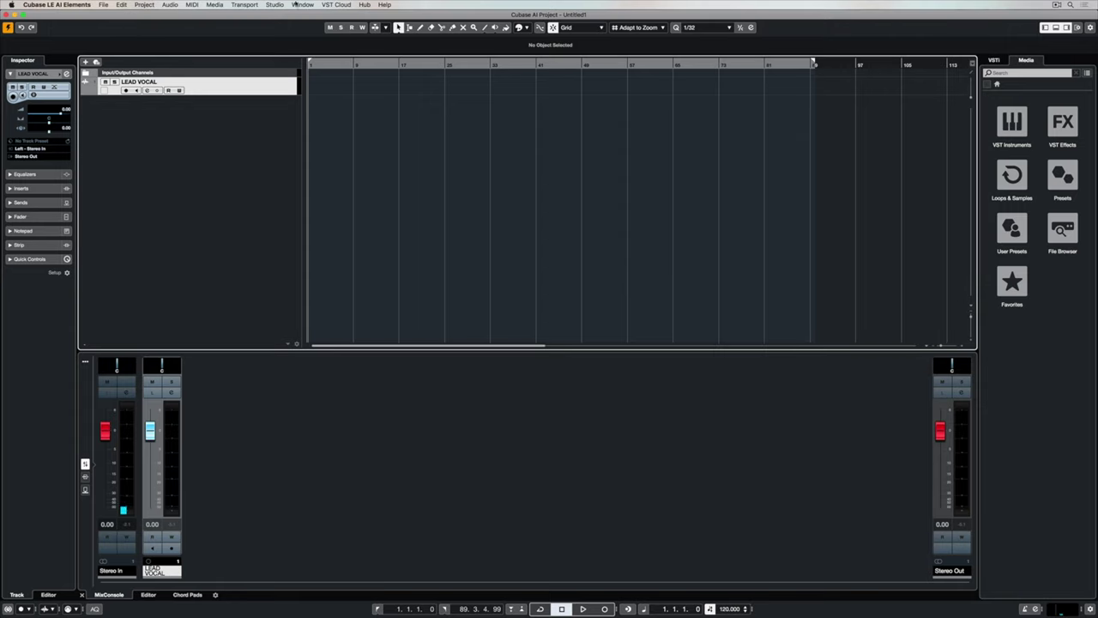
click(276, 4)
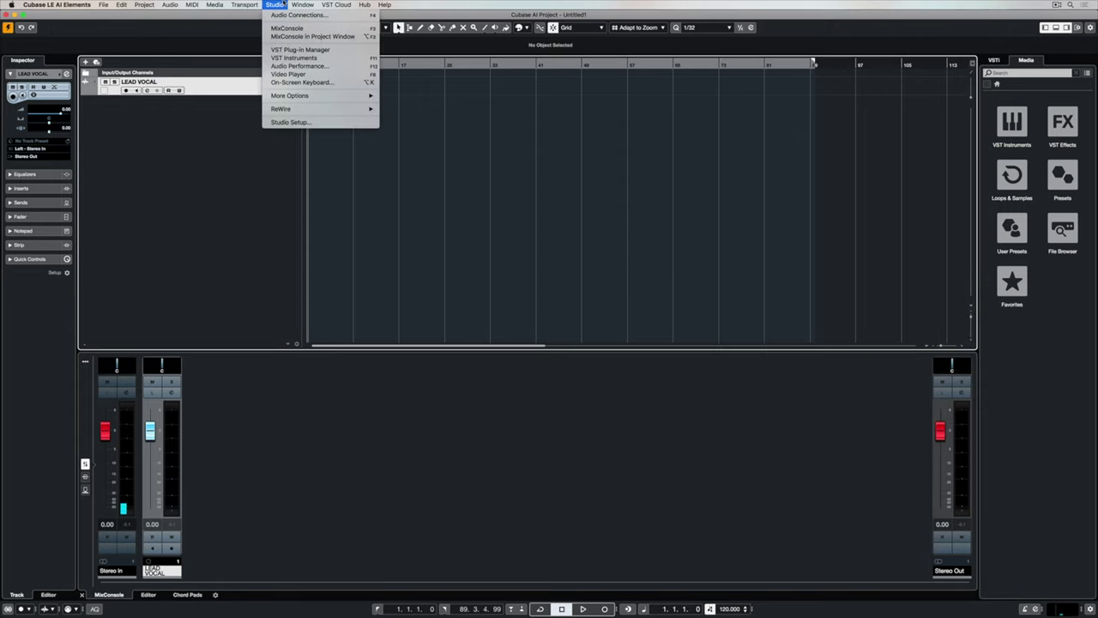
click(314, 122)
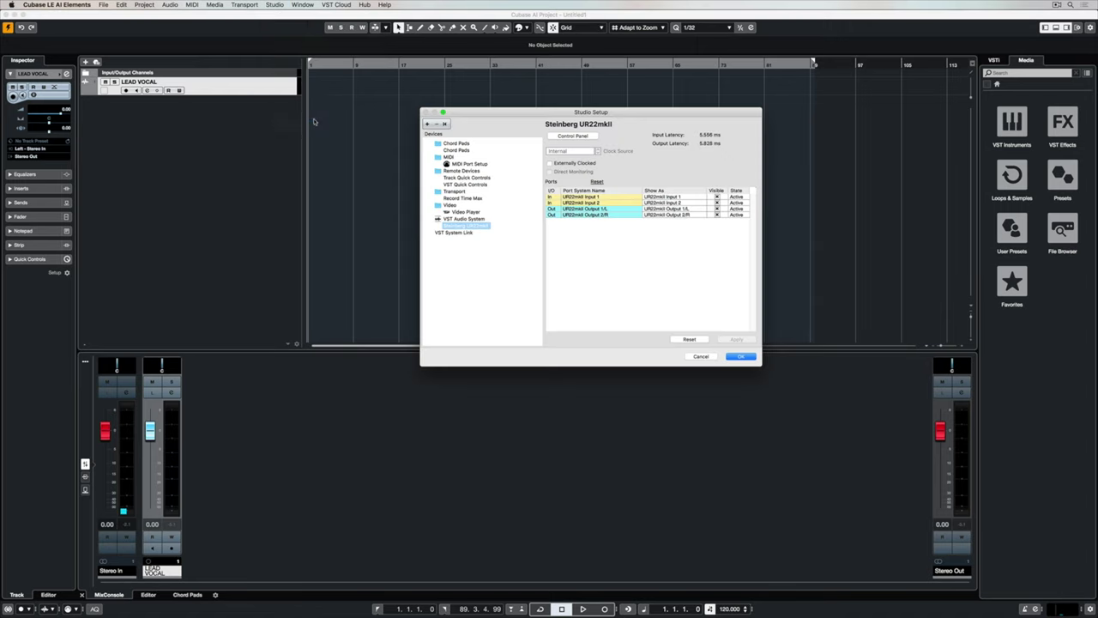
click(461, 164)
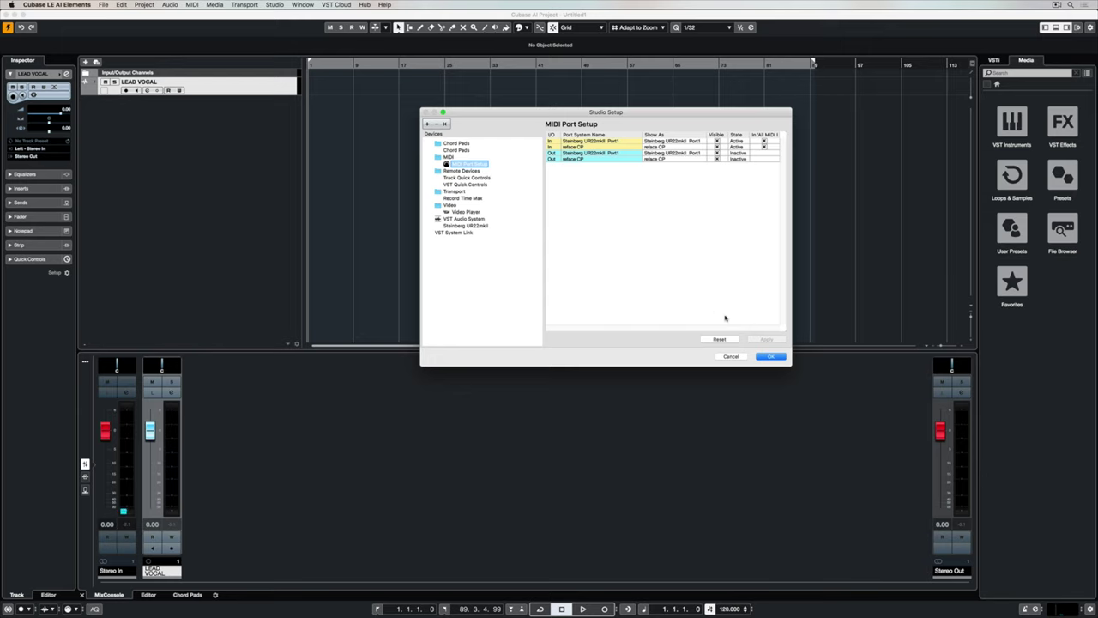
click(772, 357)
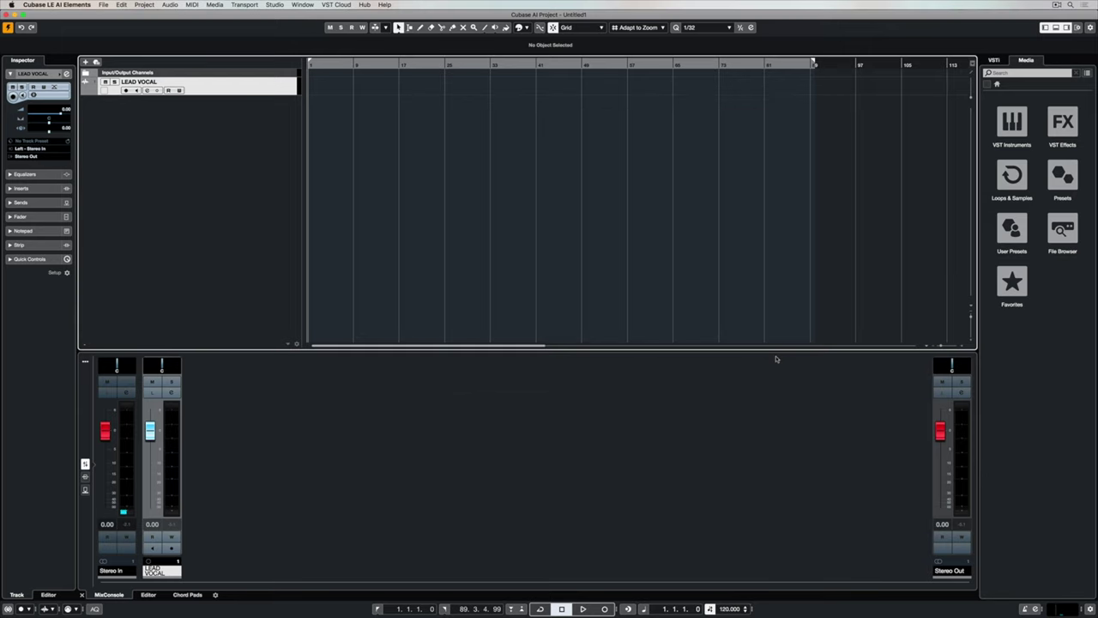
Add a Groove Agent SE instrument track and load the Forgive Me drum kit.
right_click(125, 107)
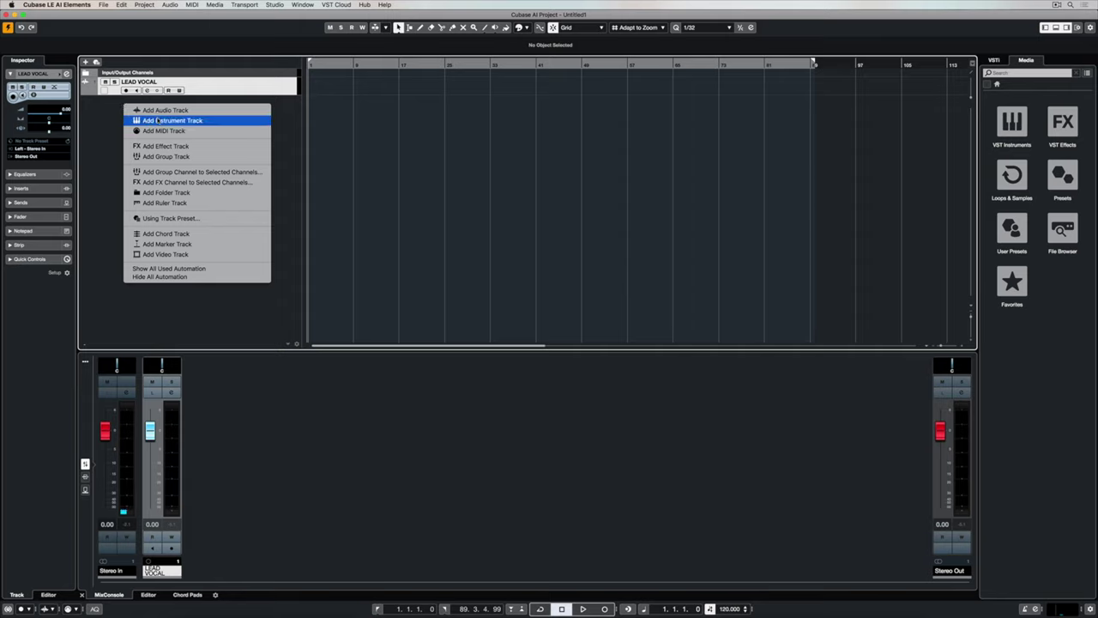
click(157, 120)
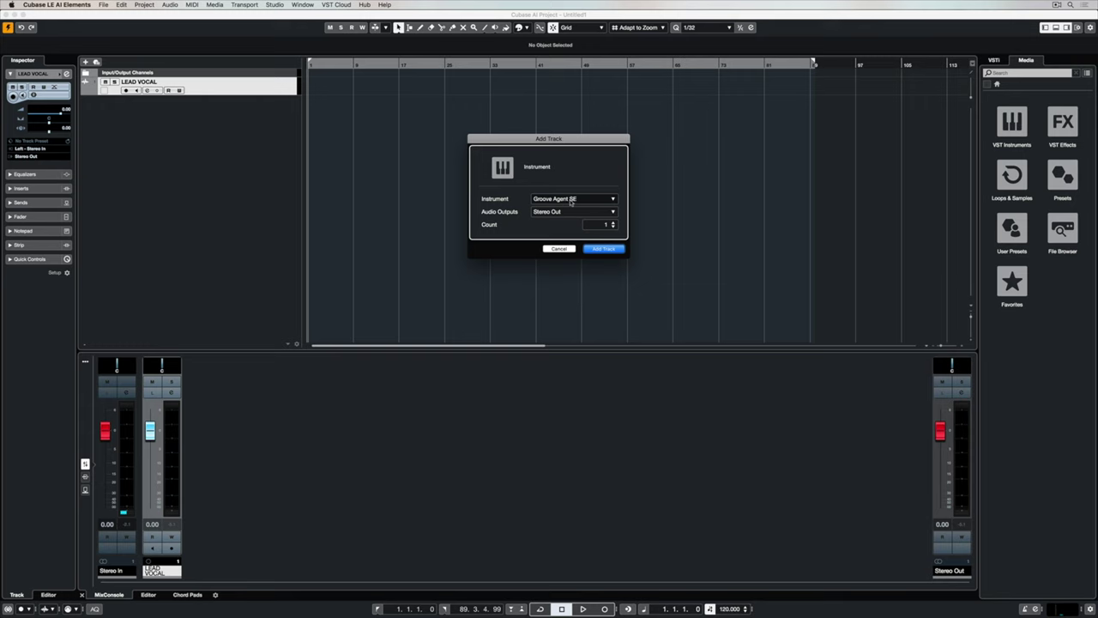
click(605, 249)
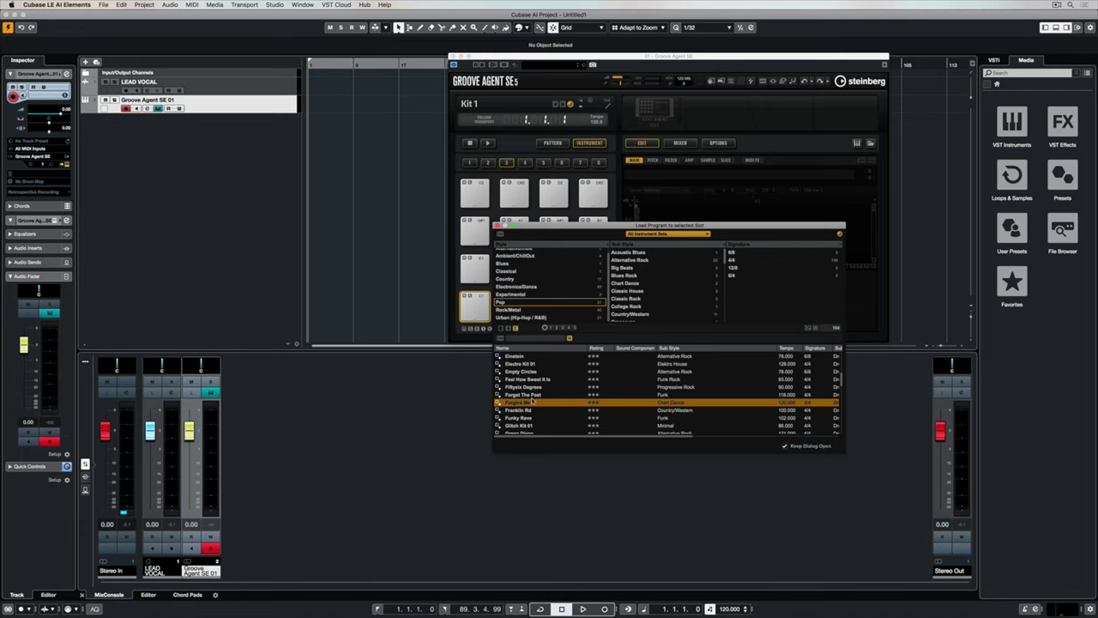
double_click(532, 401)
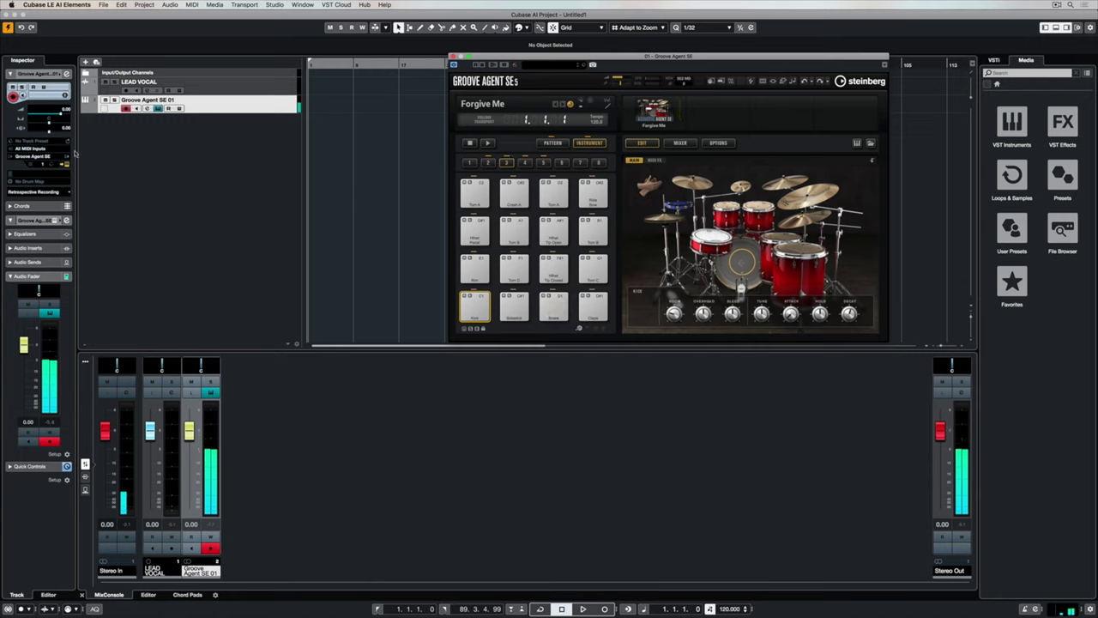
Leave the drum track's MIDI input unchanged and begin adding another instrument track.
click(34, 148)
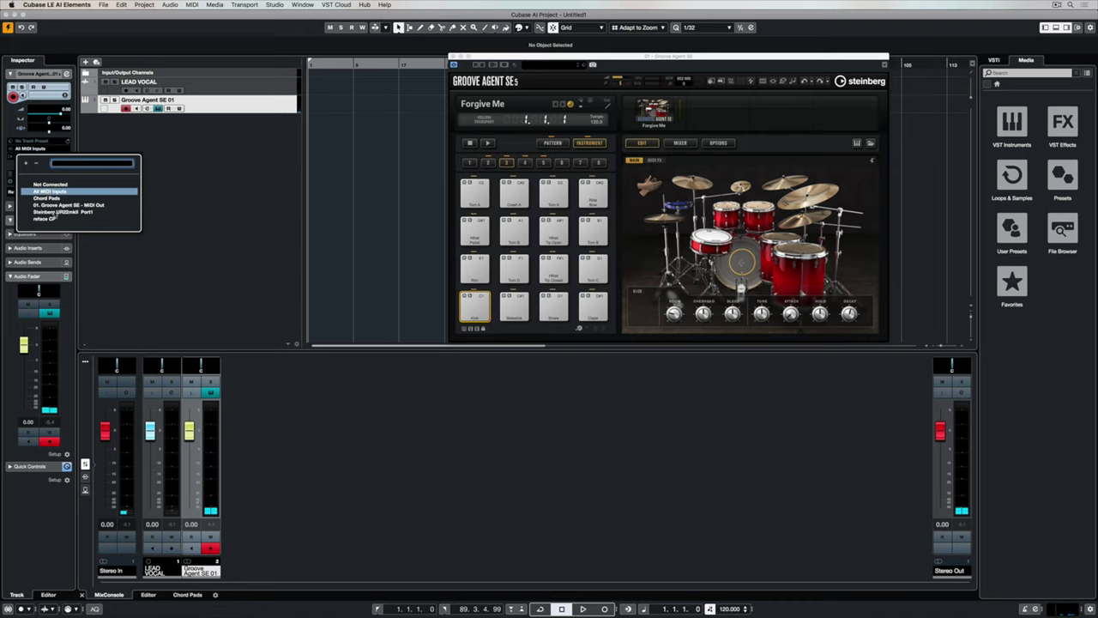
click(193, 214)
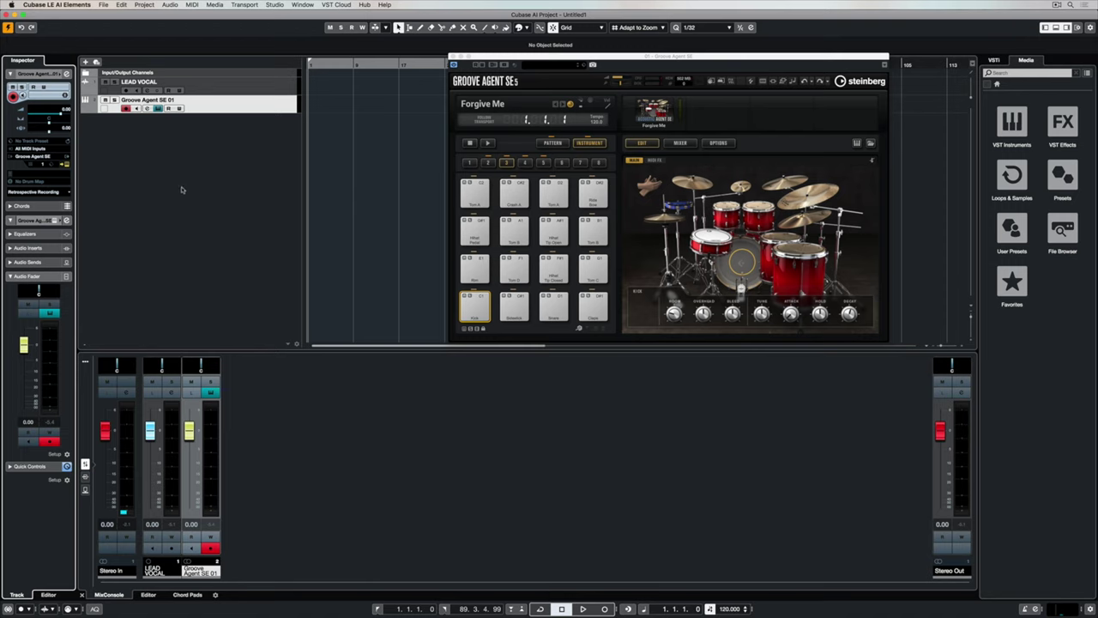
right_click(181, 175)
Add an instrument track using HALion Sonic SE from the Synth group.
click(222, 189)
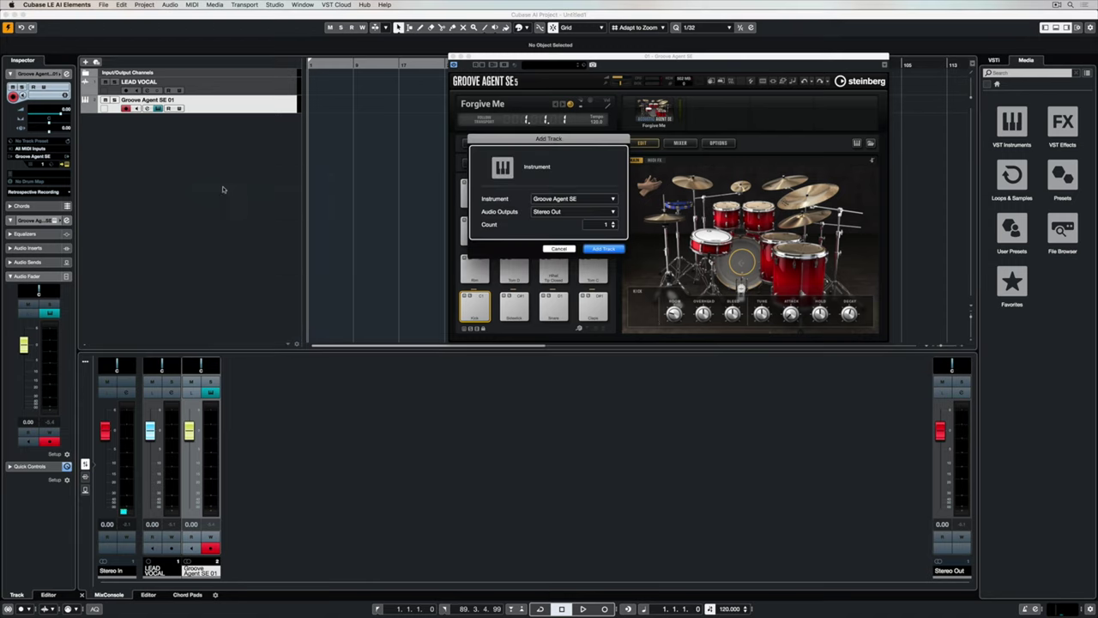
click(556, 199)
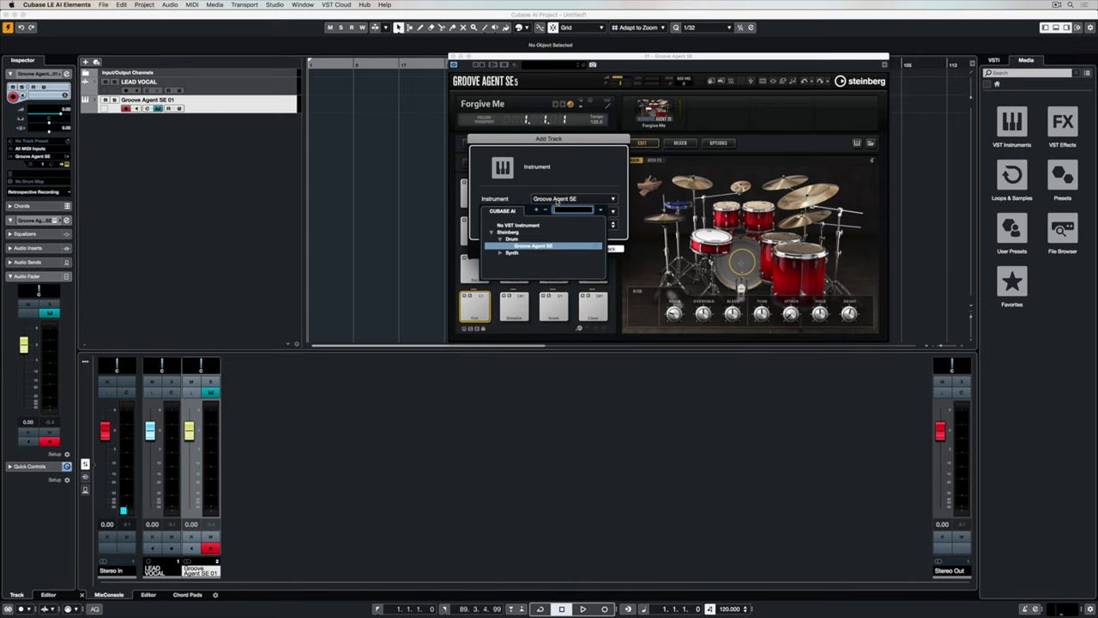
click(502, 253)
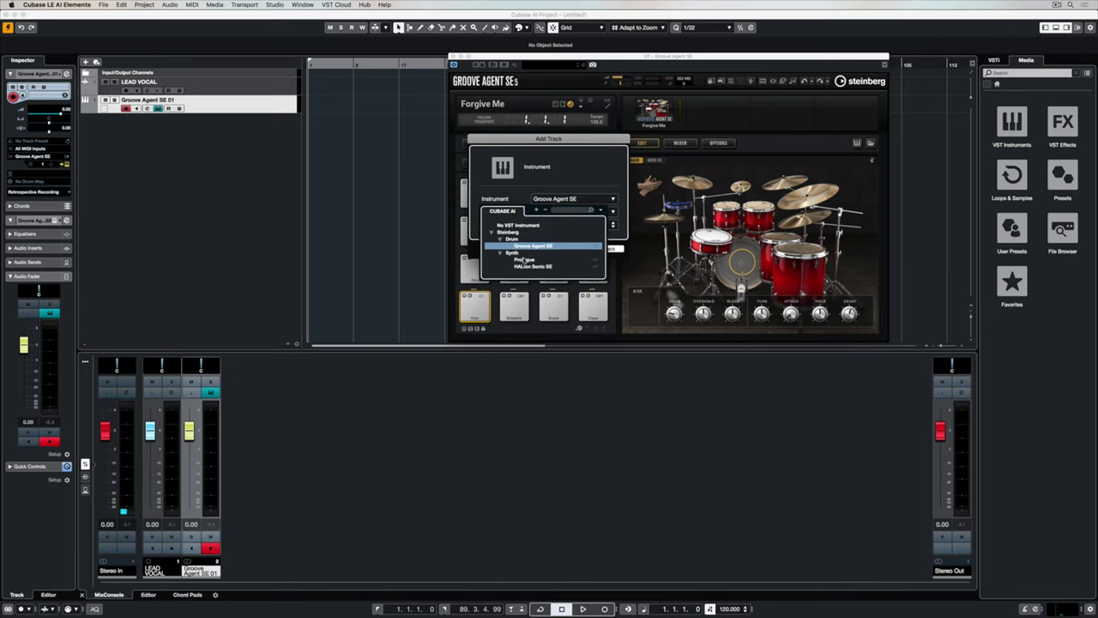
click(530, 266)
click(605, 249)
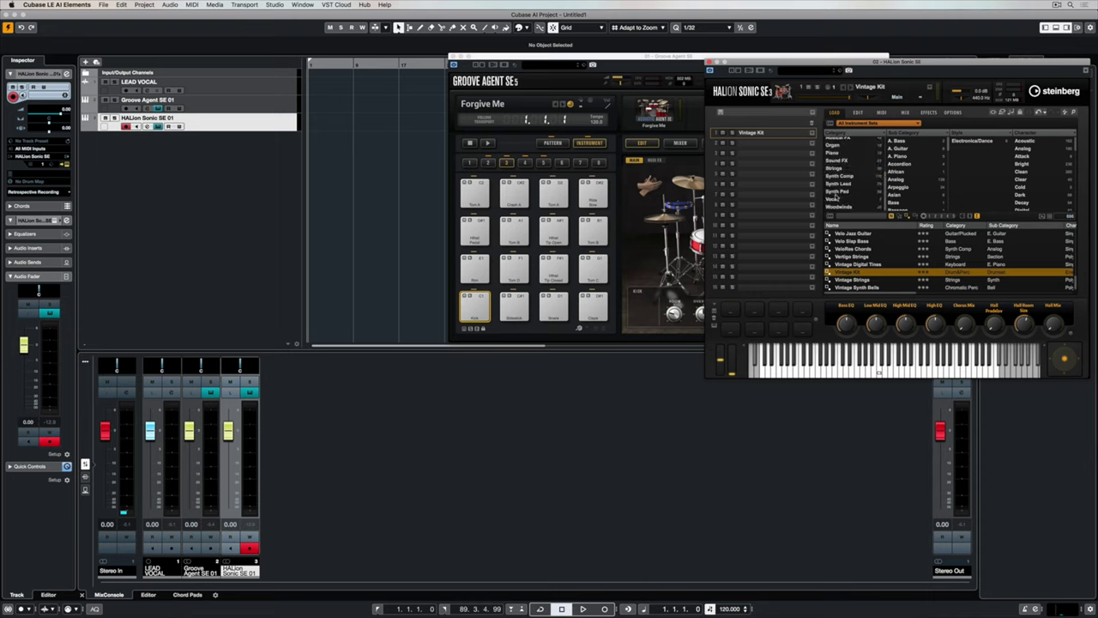
Load Strings > Vintage Strings, then toggle between the Groove Agent SE 01 and HALion tracks.
click(839, 168)
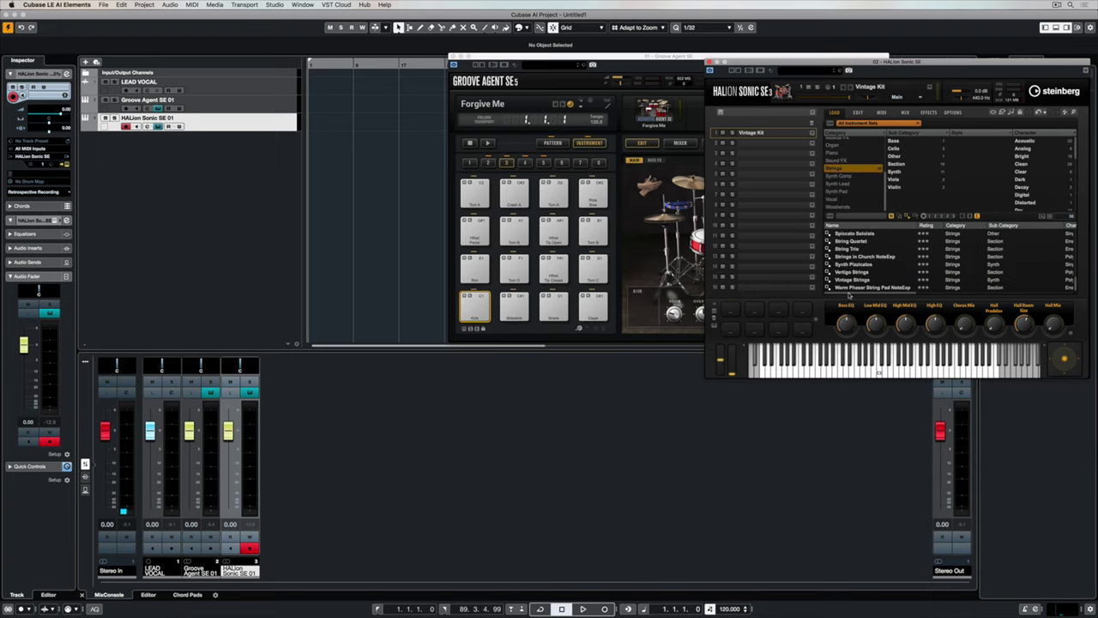
click(849, 281)
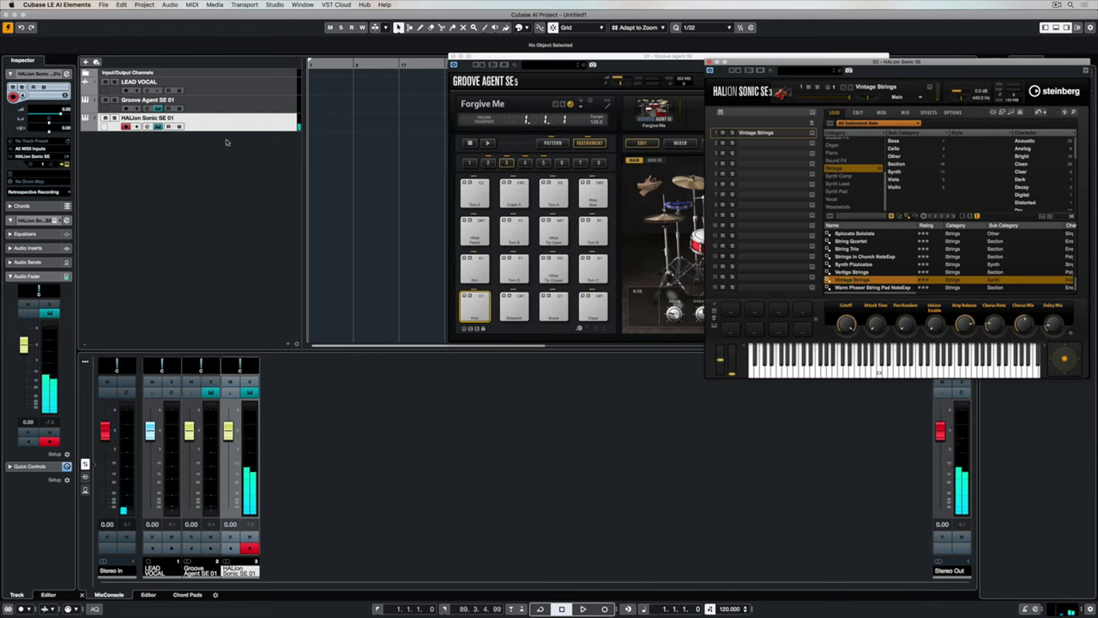
click(225, 107)
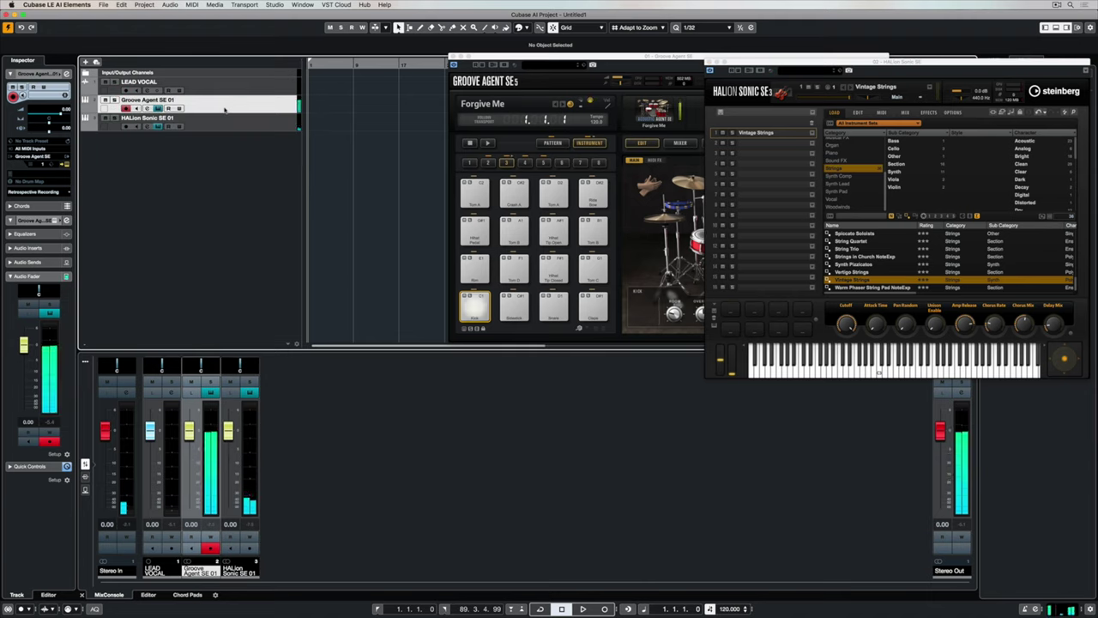
click(226, 125)
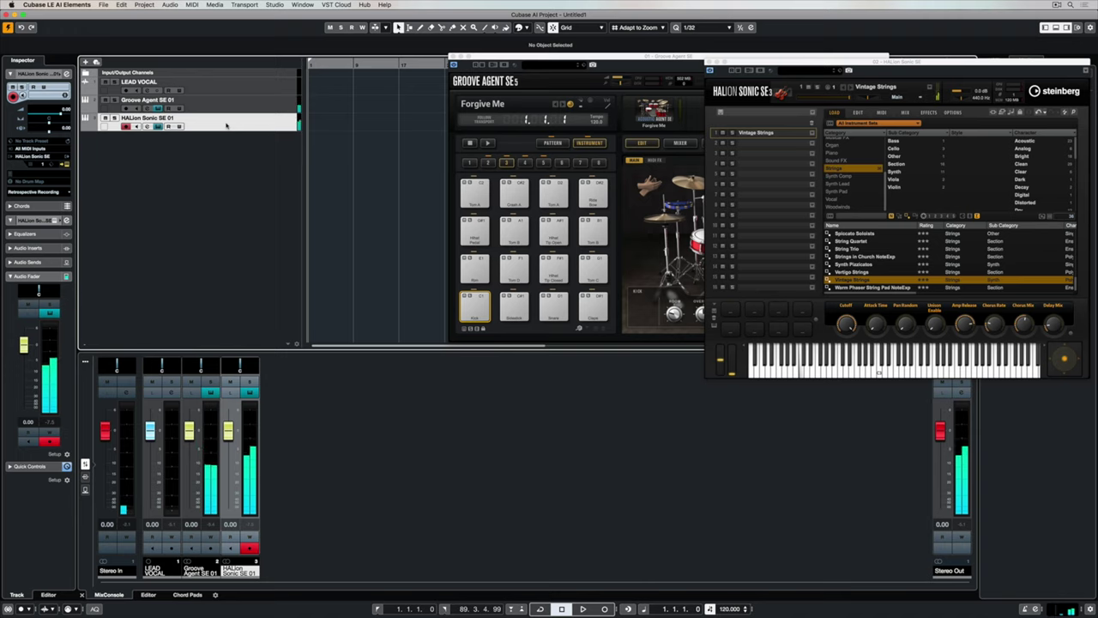
click(227, 107)
click(228, 126)
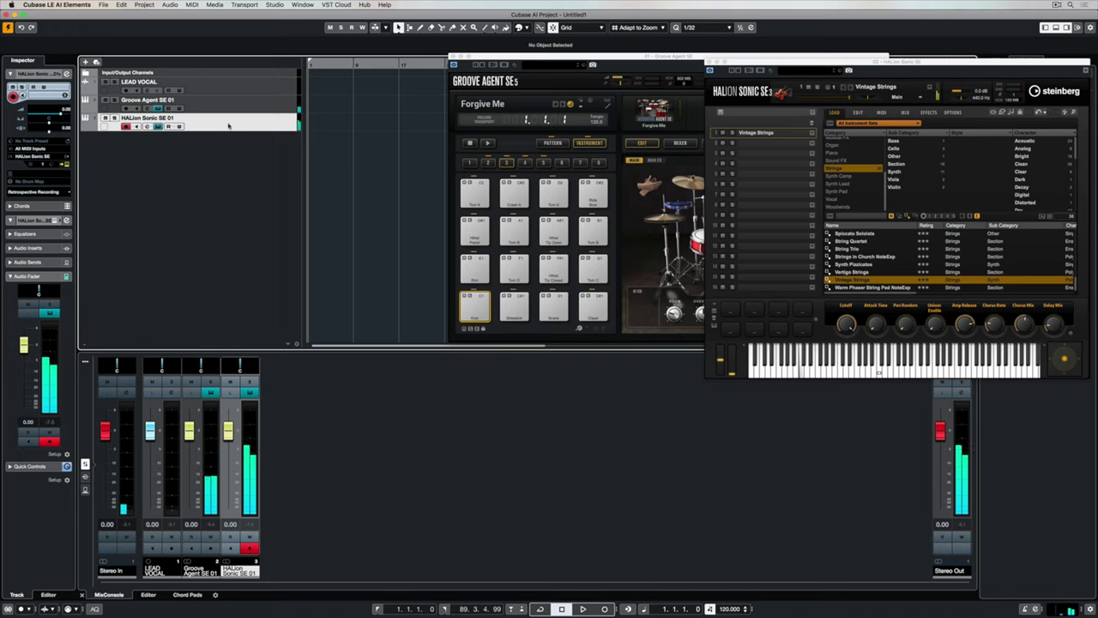
Show the Chord Pads and audition the Dmin, Emin and F chords.
click(185, 595)
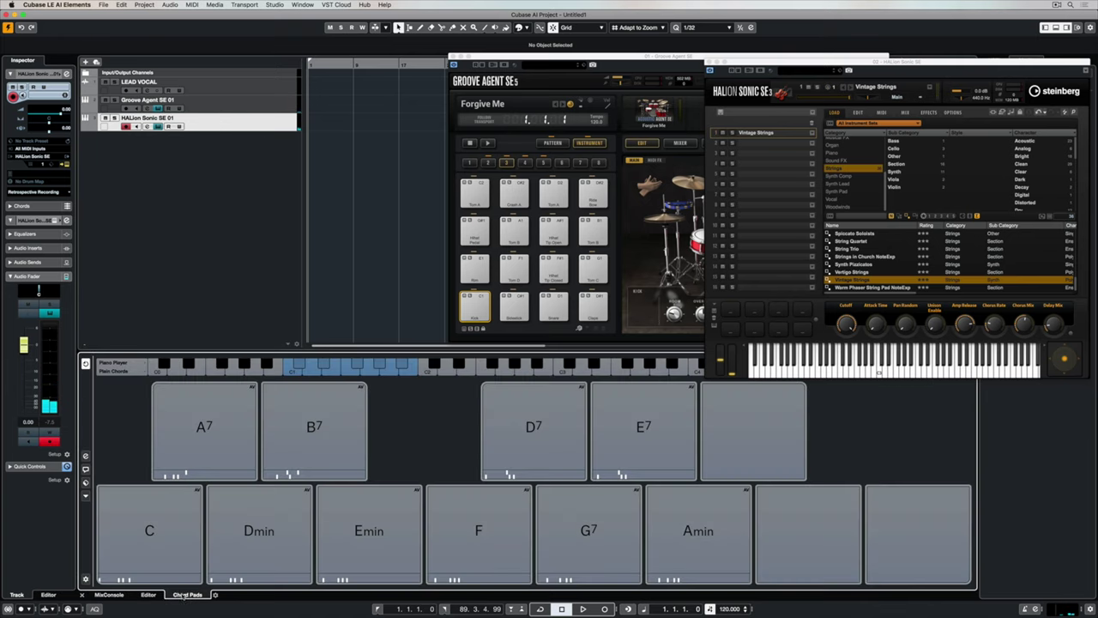
click(256, 536)
click(369, 532)
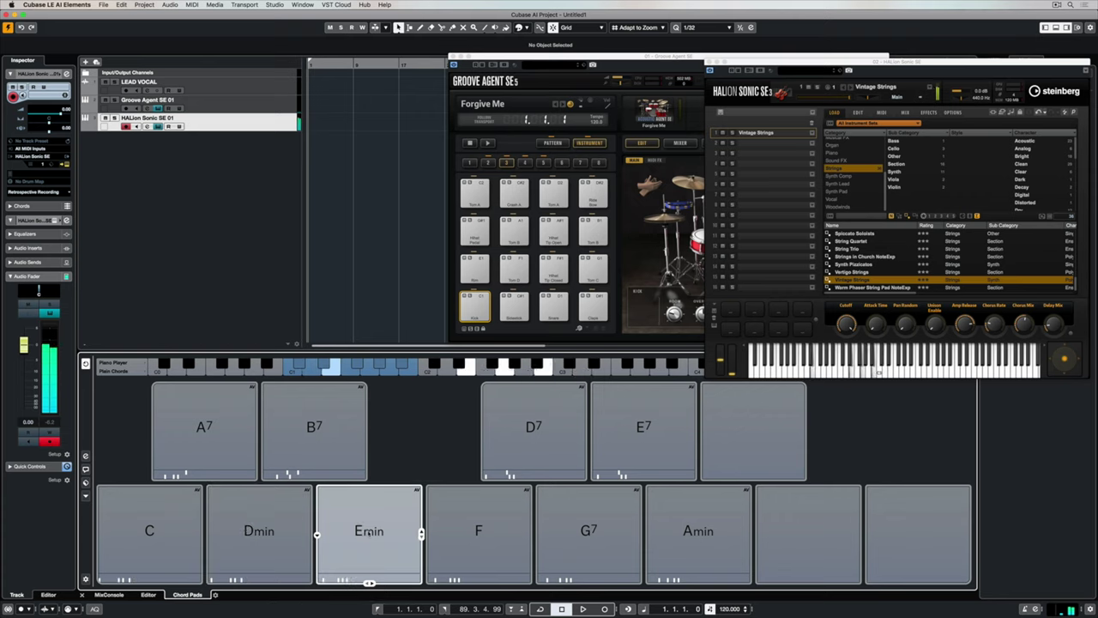
click(461, 532)
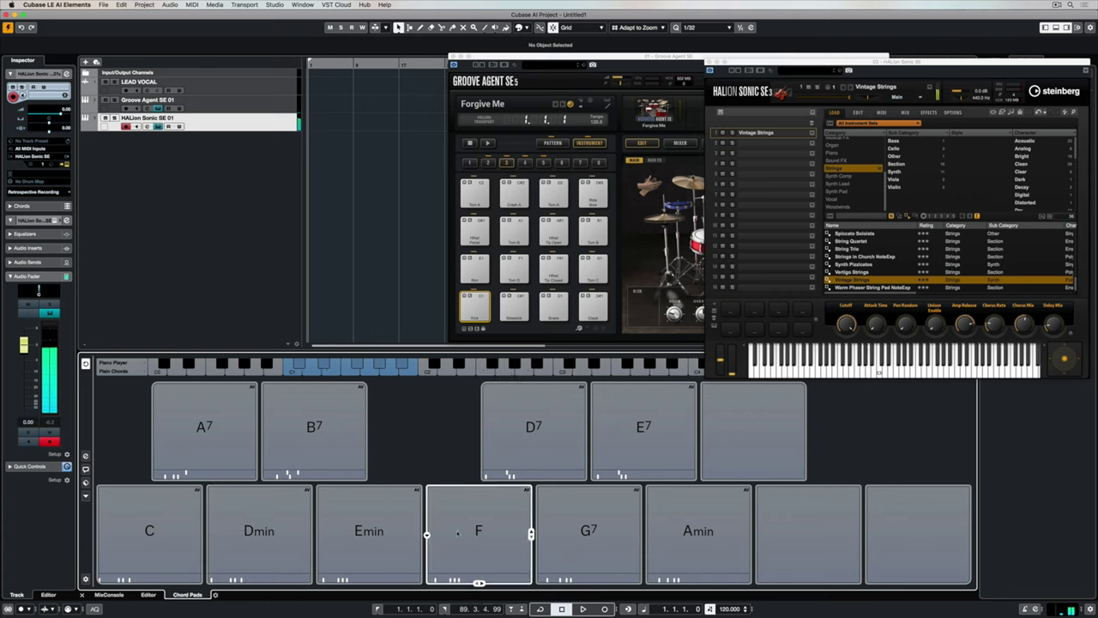
Set the strings track MIDI input to the reface CP and replay the Dmin chord.
click(31, 150)
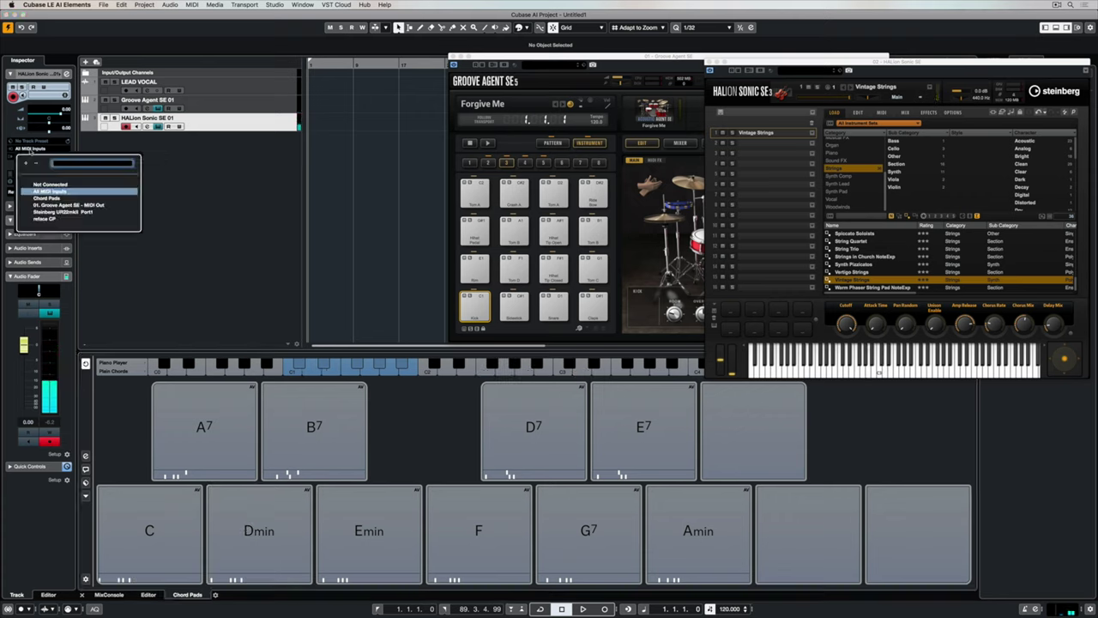
click(43, 218)
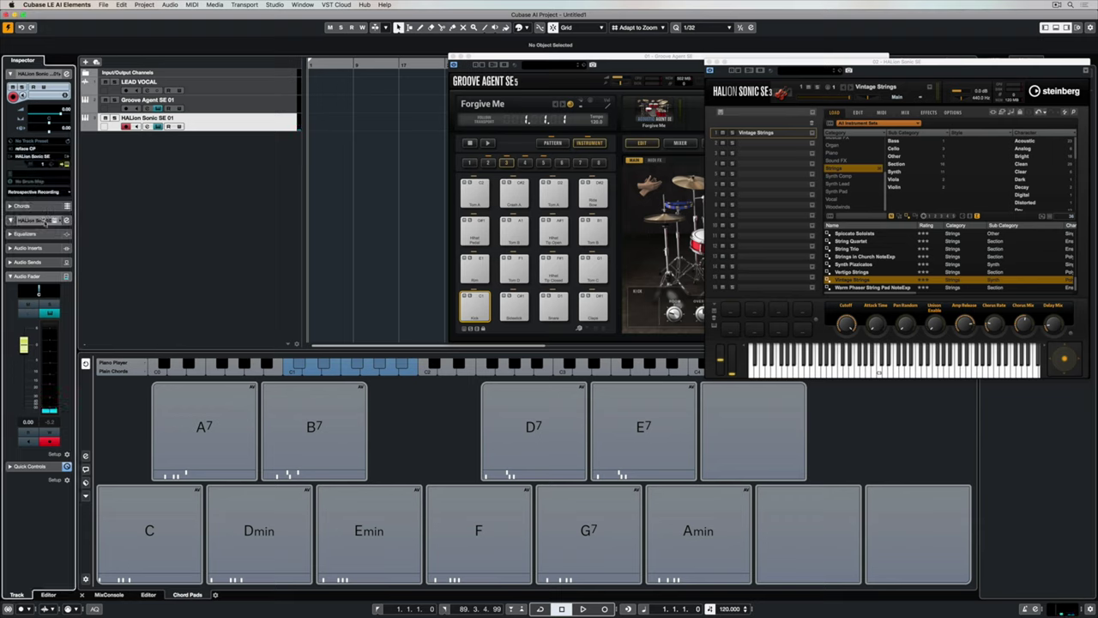
click(274, 532)
click(276, 532)
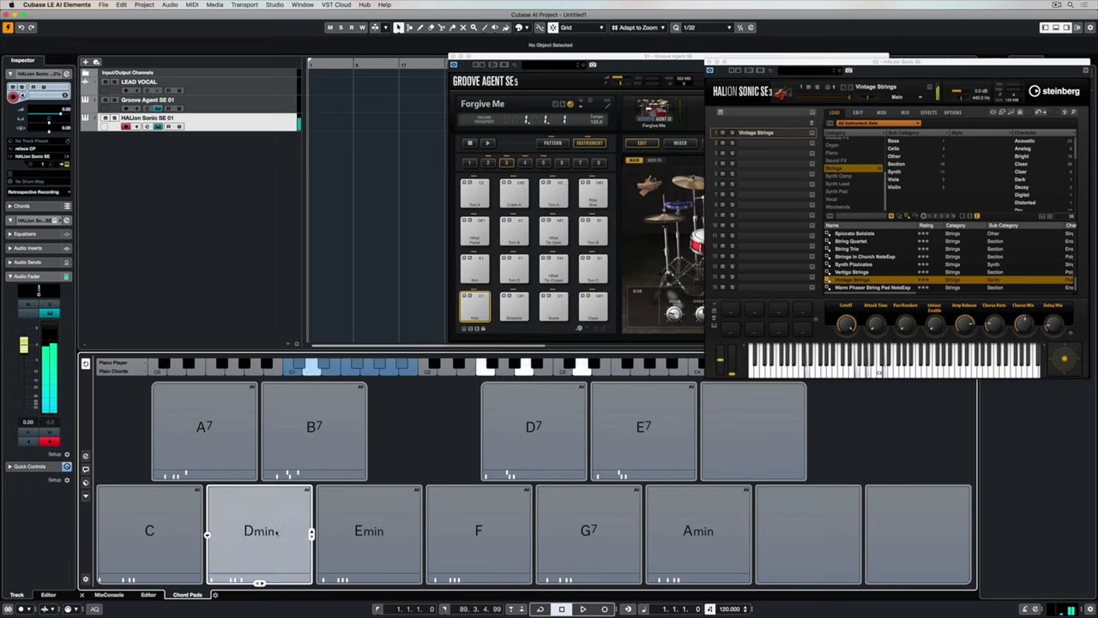
Try Chord Pads as the MIDI input, then set it to All MIDI Inputs.
click(33, 148)
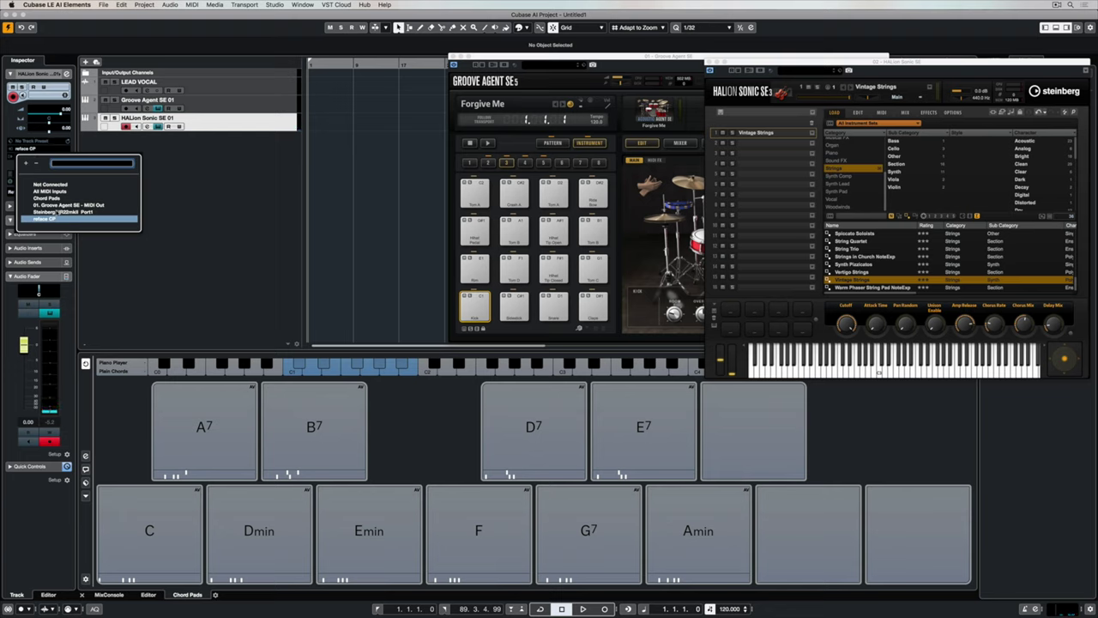
click(51, 198)
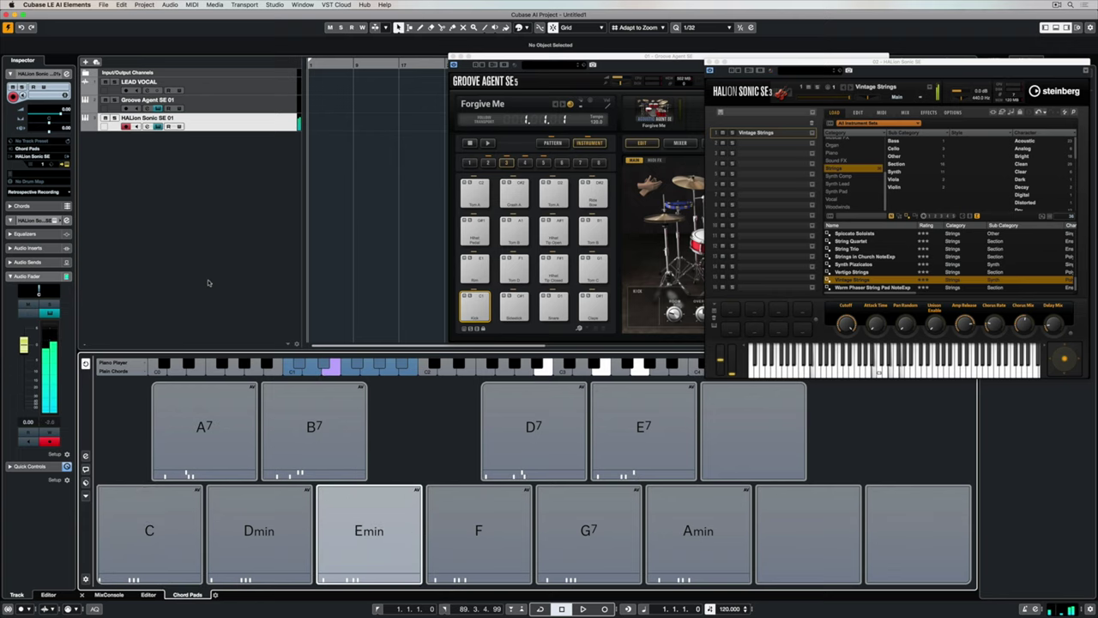
click(43, 160)
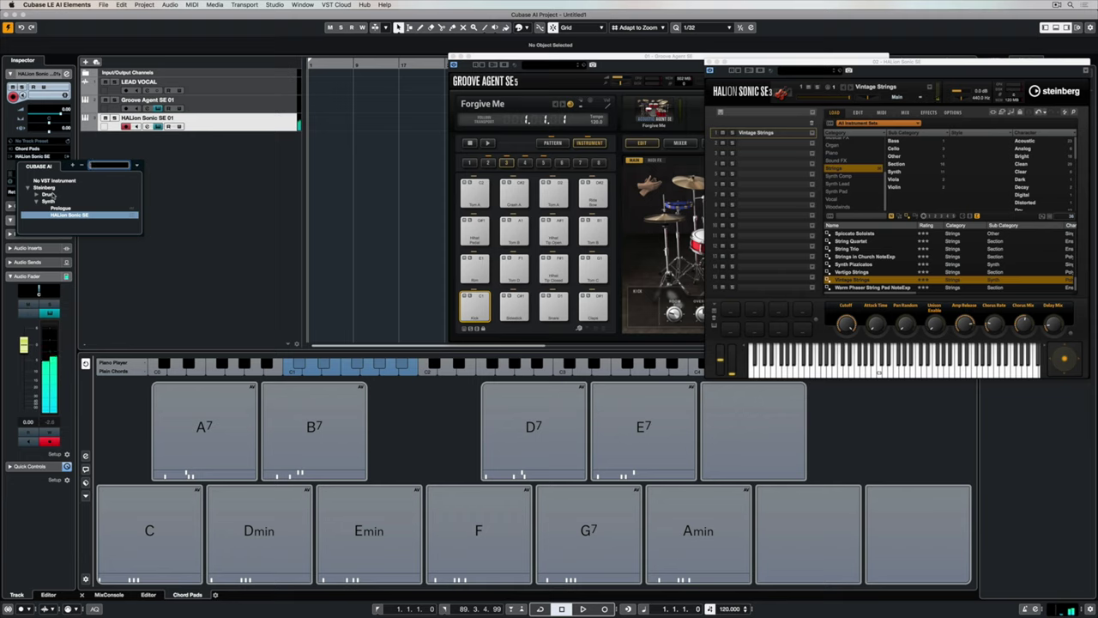
click(83, 148)
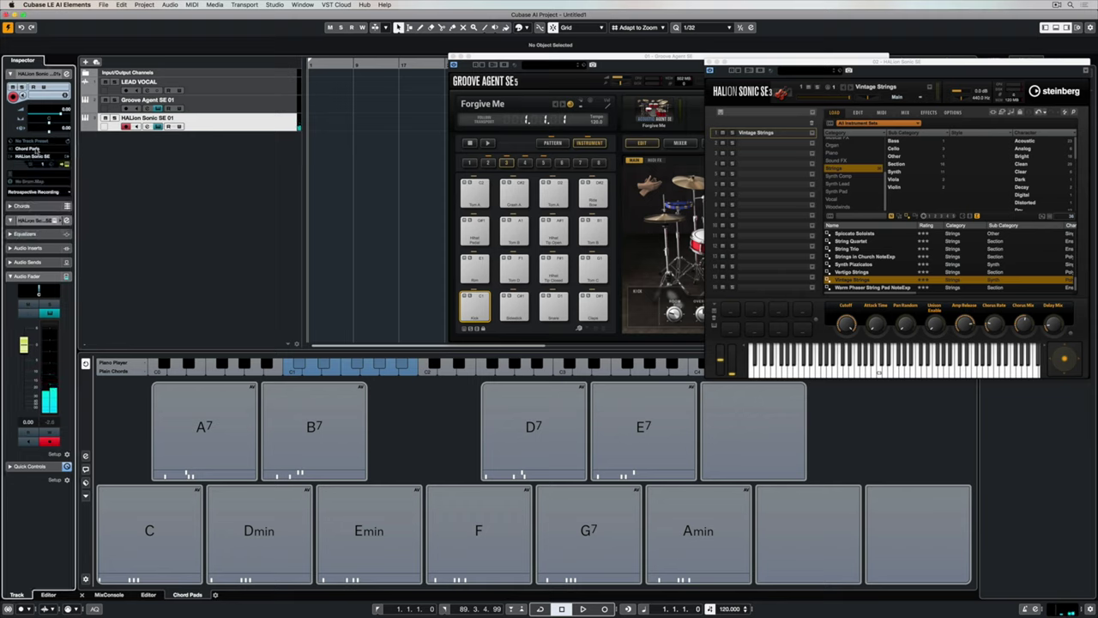
click(38, 151)
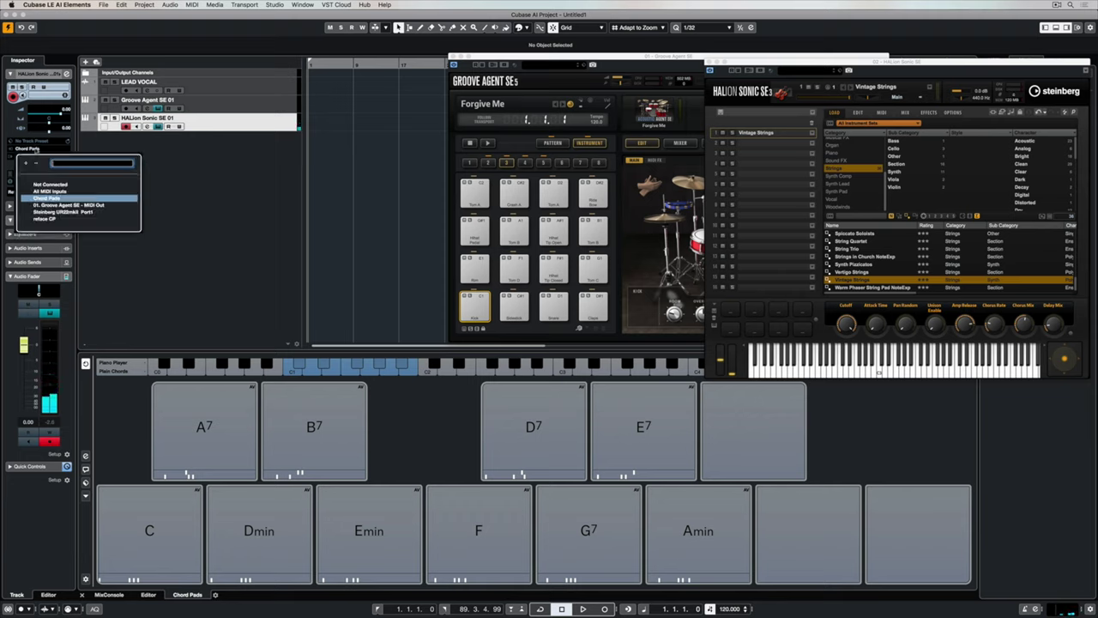
click(47, 190)
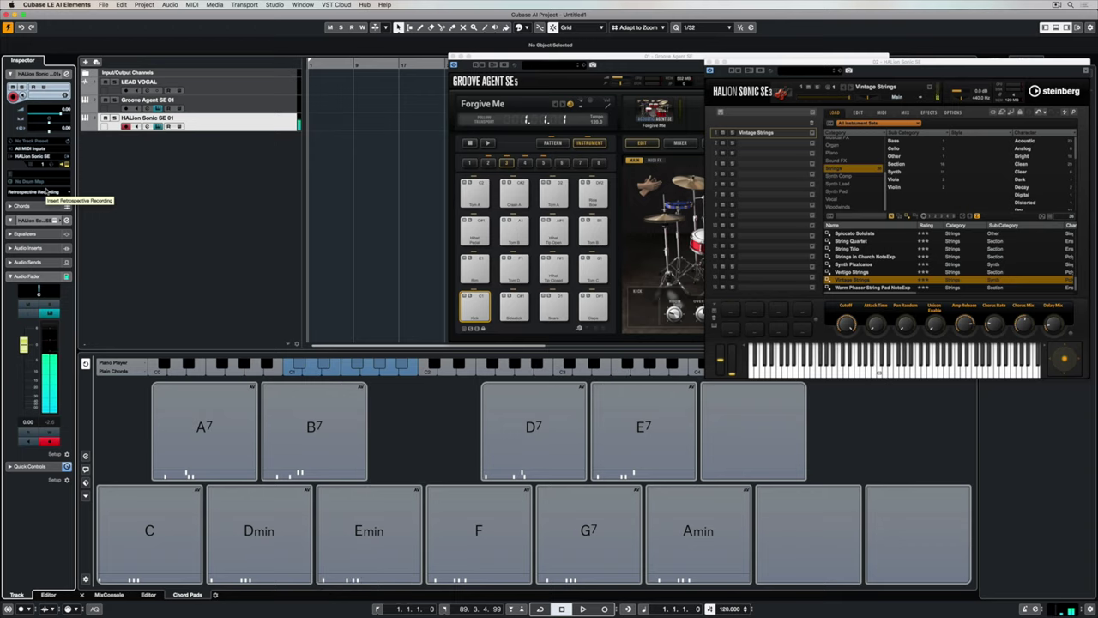